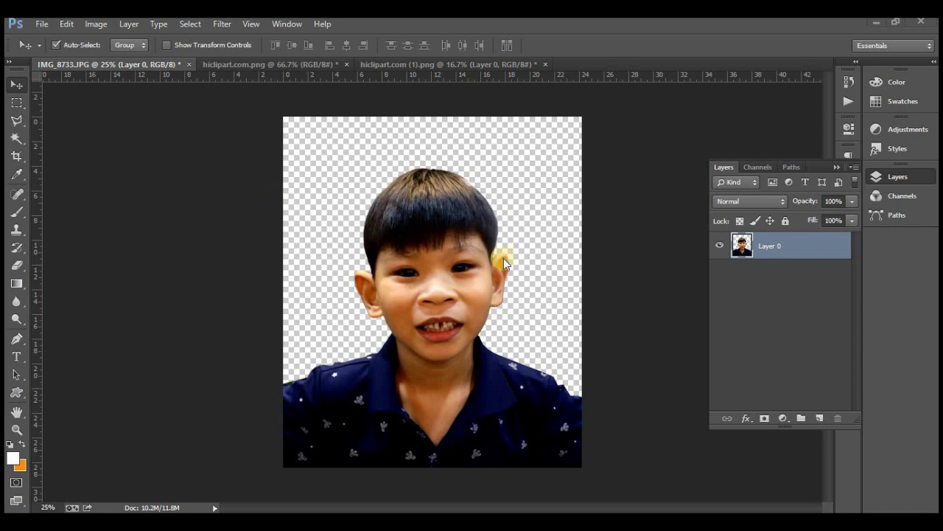
Look over the boy's portrait, the brown suit image and the black suit image in their open documents
click(461, 231)
drag(427, 266, 428, 311)
click(277, 63)
mouse_move(461, 363)
mouse_down()
mouse_move(454, 330)
mouse_move(460, 369)
mouse_up()
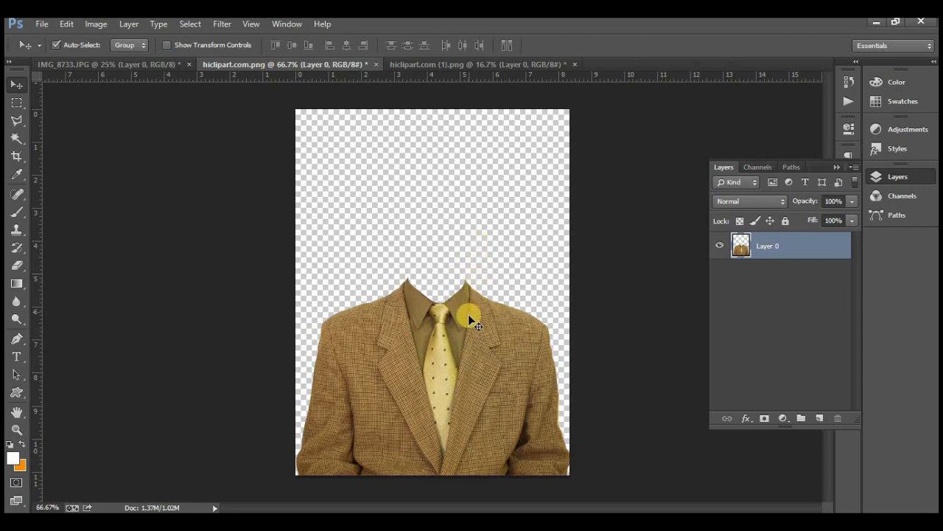
click(439, 64)
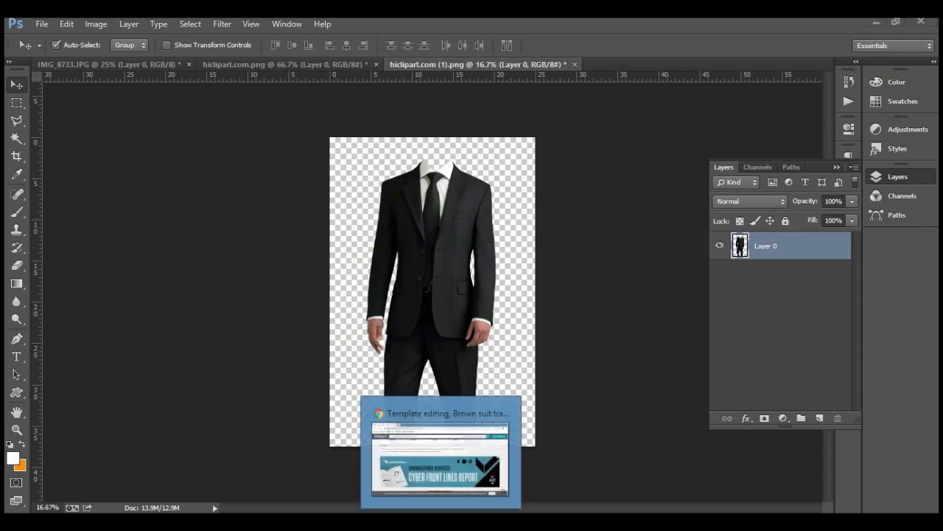
Switch to Chrome and examine the HiClipart page offering the brown suit transparent PNG
click(442, 522)
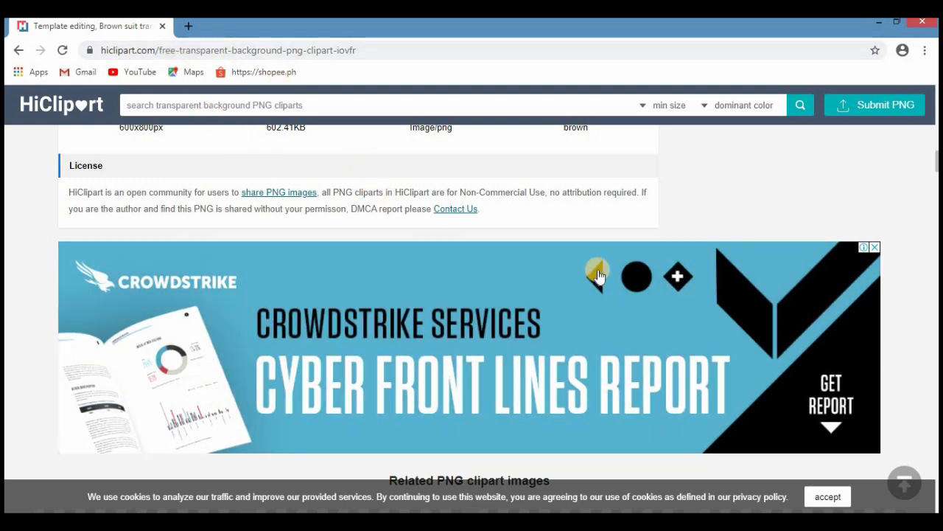
scroll(655, 273, down, 1)
scroll(655, 273, up, 1)
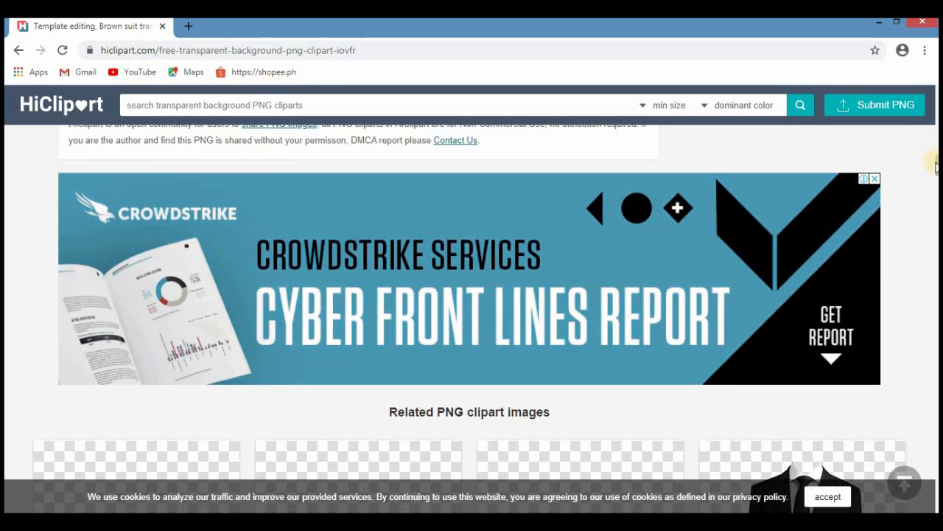
scroll(936, 166, up, 8)
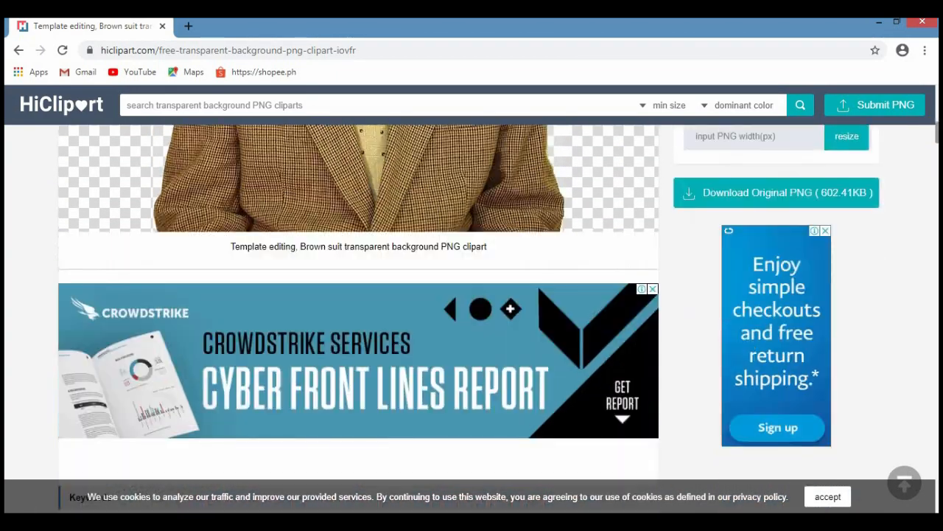
scroll(359, 291, down, 5)
scroll(469, 319, up, 10)
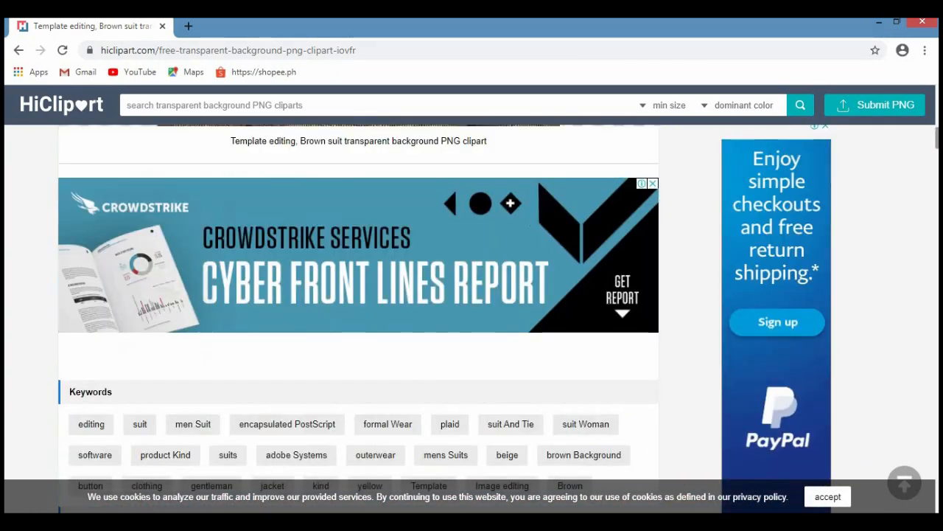
scroll(469, 320, down, 2)
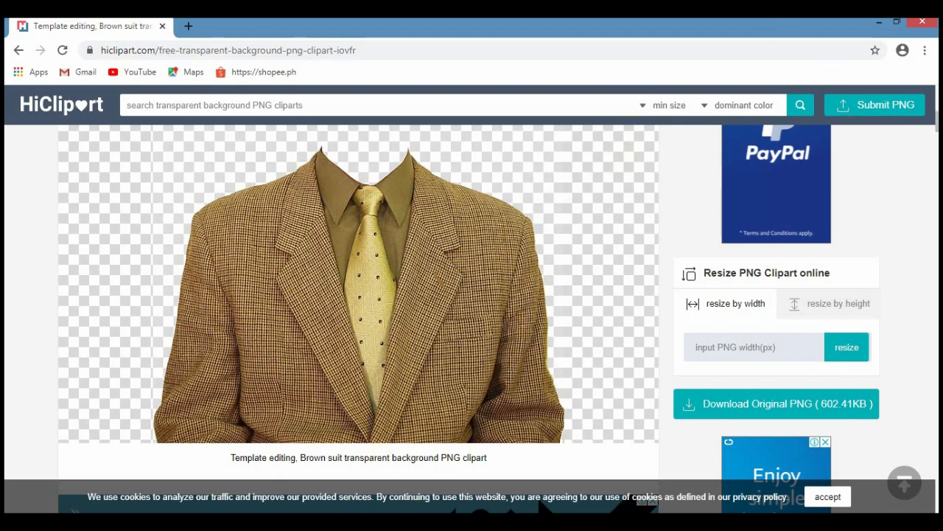
Switch back to Photoshop and view the brown suit document followed by the IMG_8733.JPG portrait
mouse_move(271, 519)
click(271, 453)
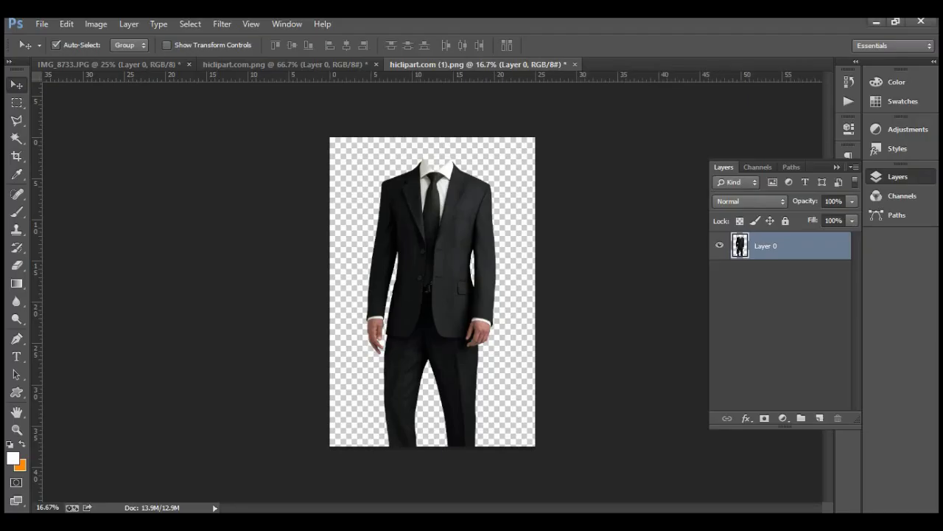
click(357, 65)
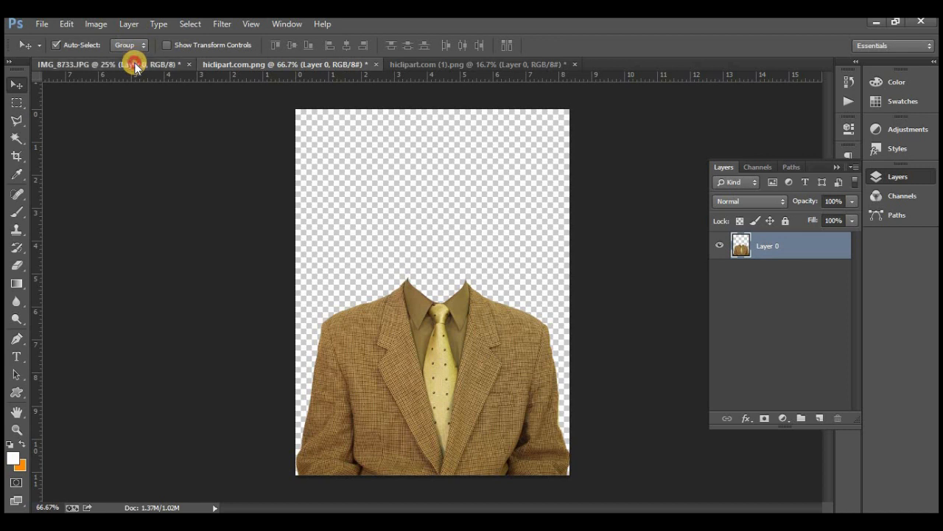
click(134, 64)
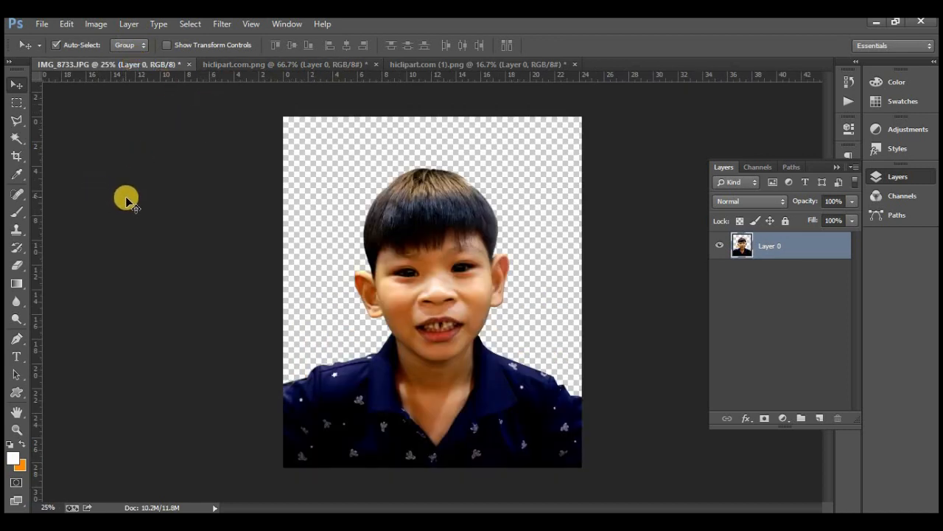
Start a new document with its units in inches, 2 inches wide and 2 inches high
click(41, 23)
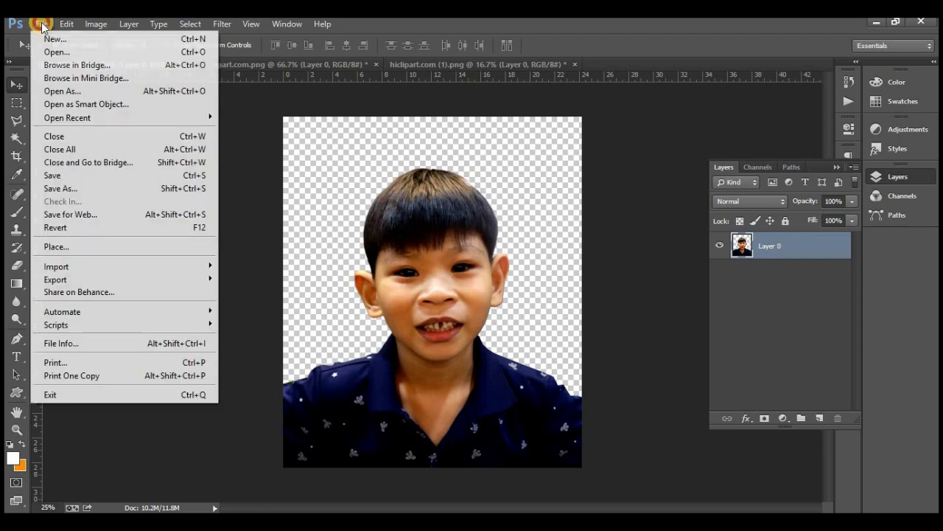
click(67, 39)
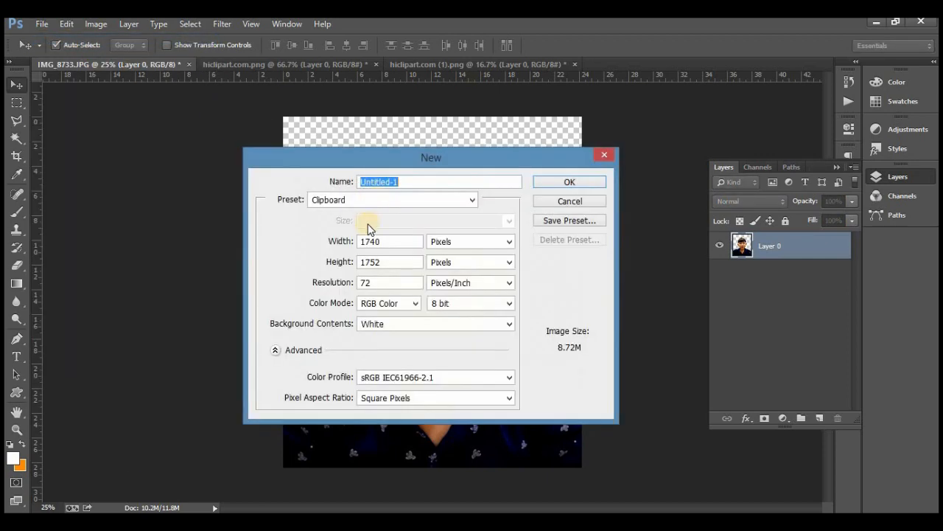
click(457, 241)
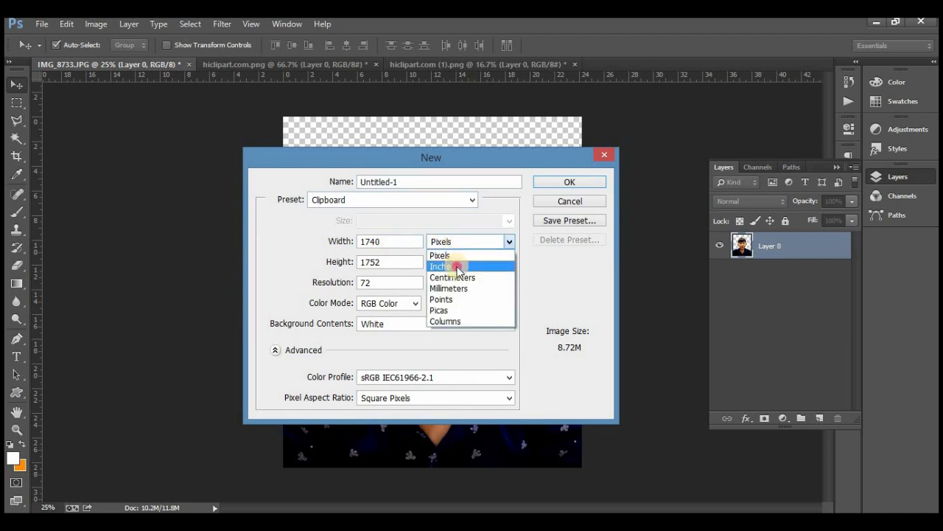
click(453, 262)
click(409, 245)
click(197, 243)
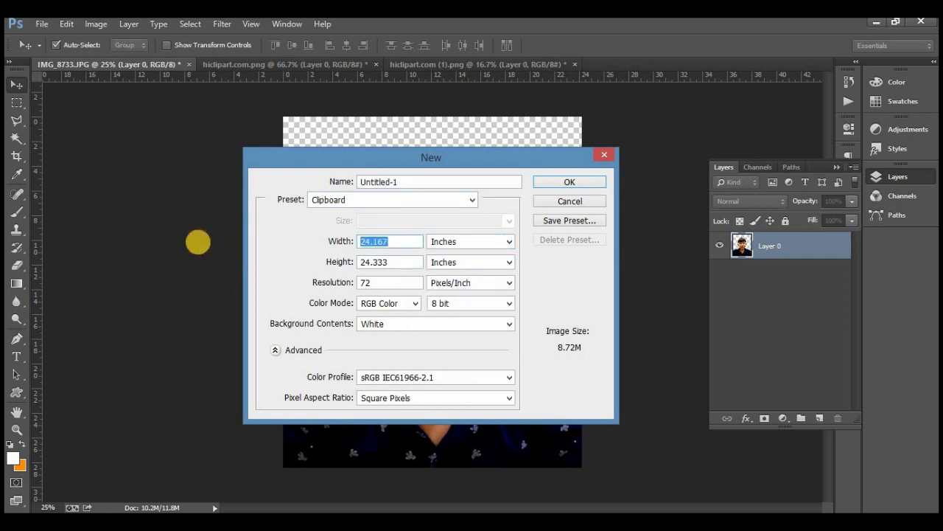
text(2)
key(Tab)
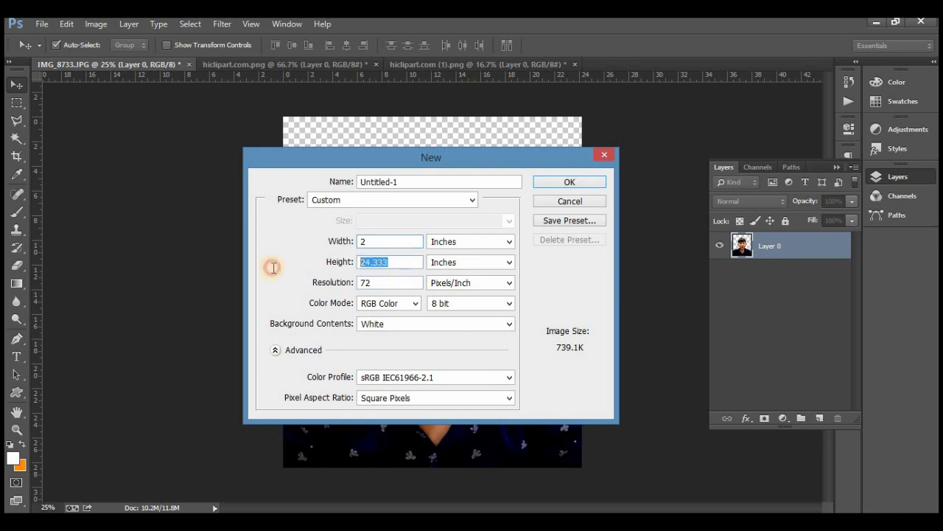
text(2)
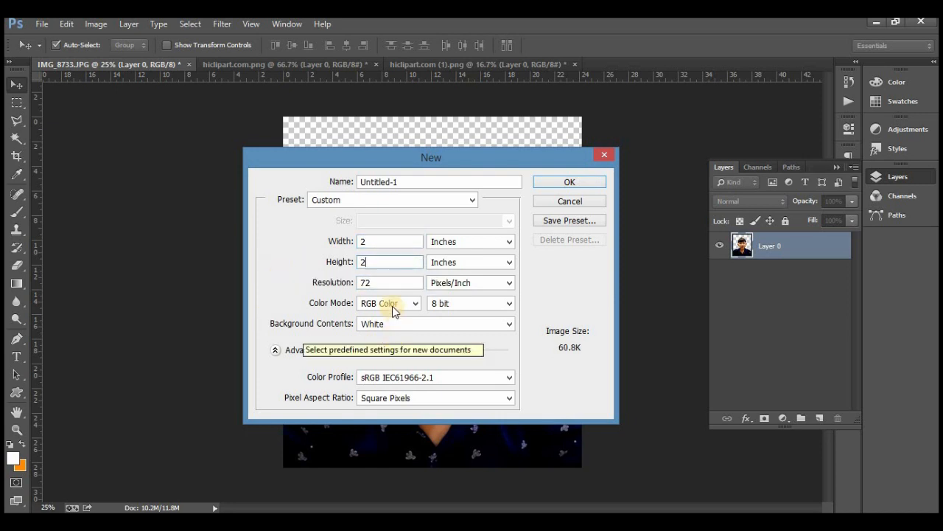
Set the resolution to 300 pixels/inch and the color mode to CMYK Color, and create the document
click(304, 283)
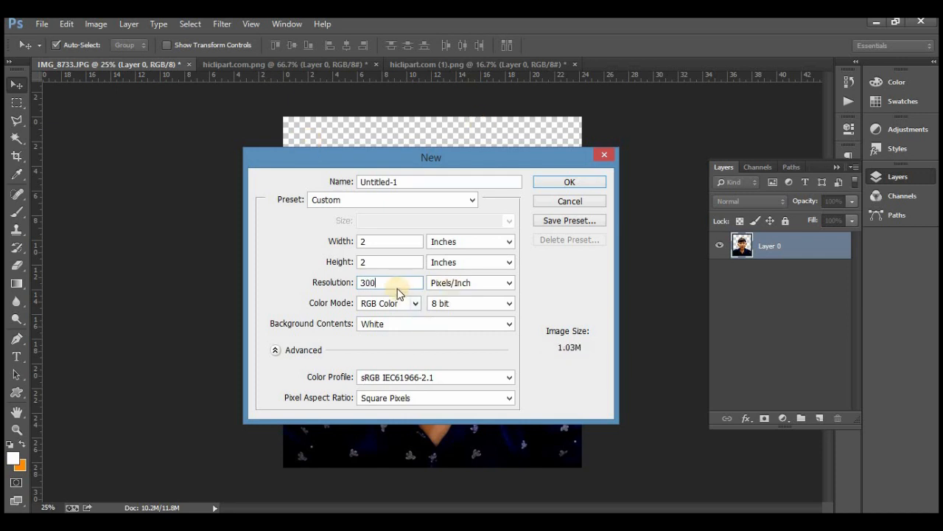
click(414, 303)
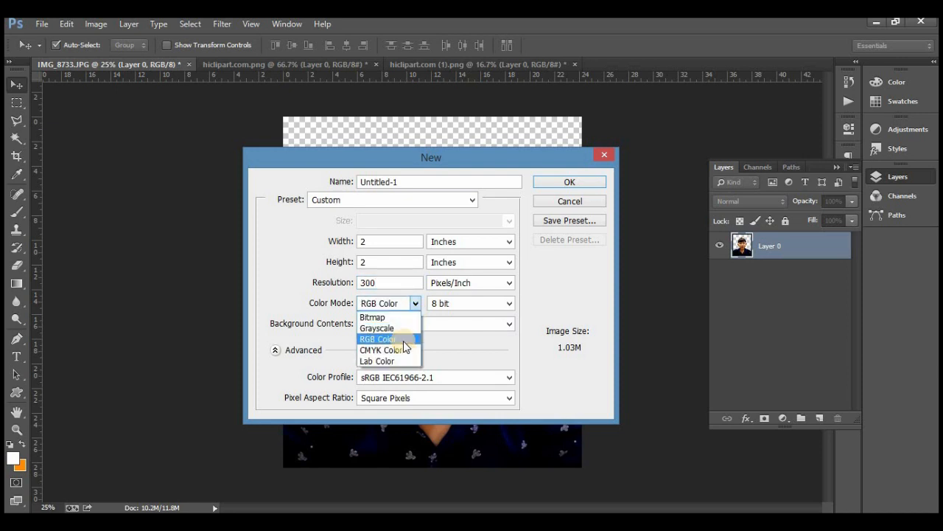
click(398, 348)
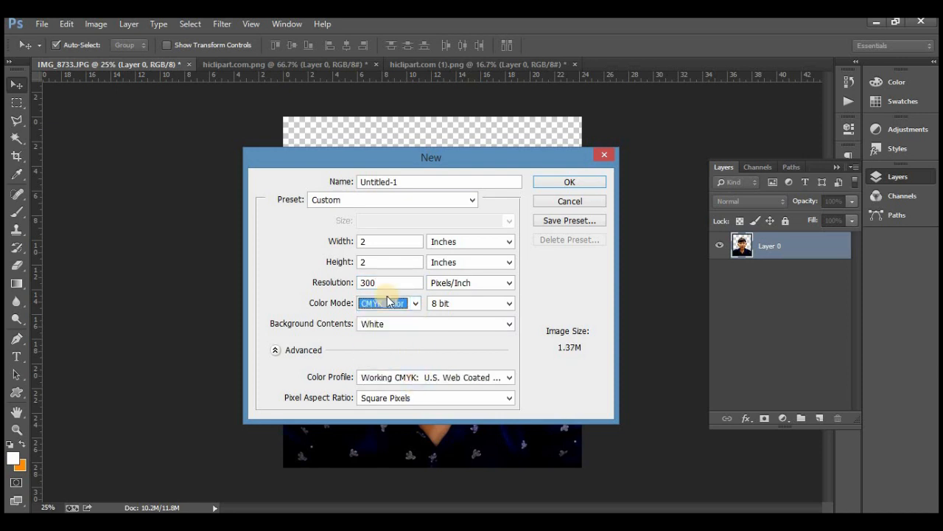
click(580, 182)
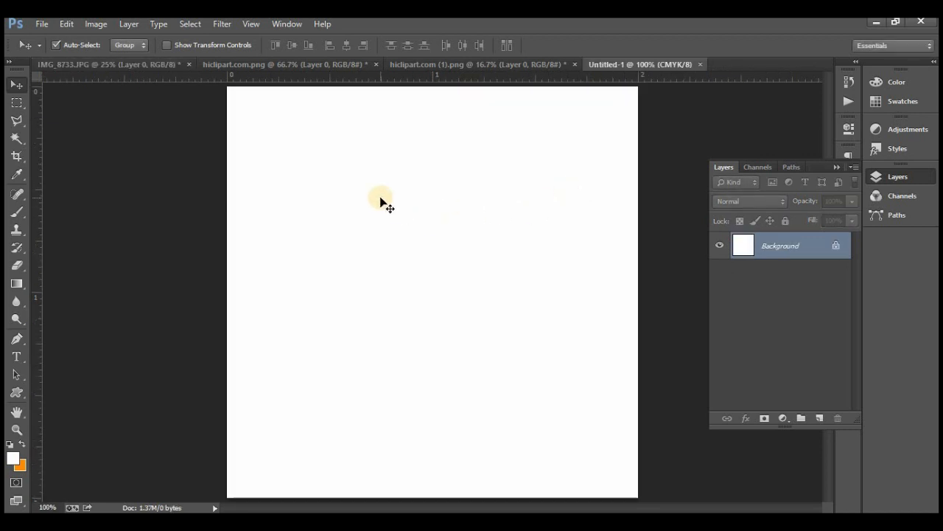
key(ctrl+minus)
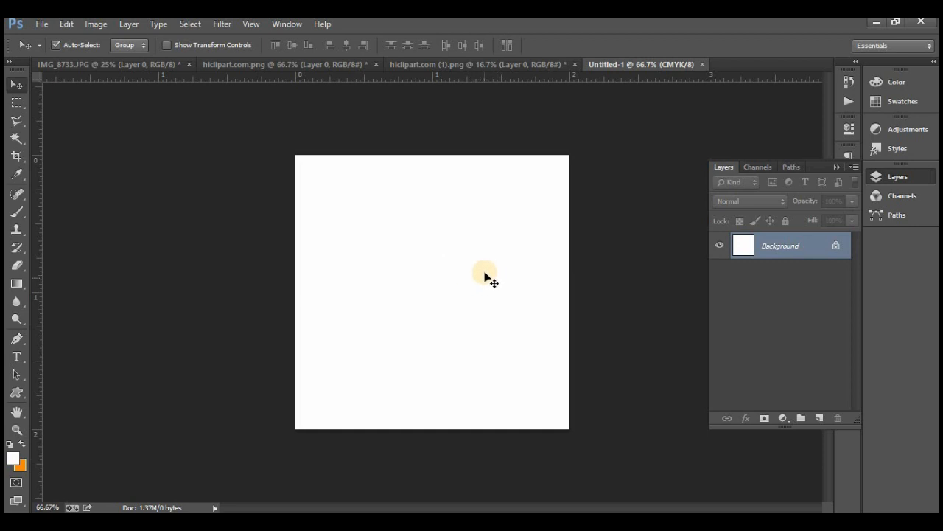
Select the whole portrait in IMG_8733.JPG with the Rectangular Marquee tool and copy it
click(100, 62)
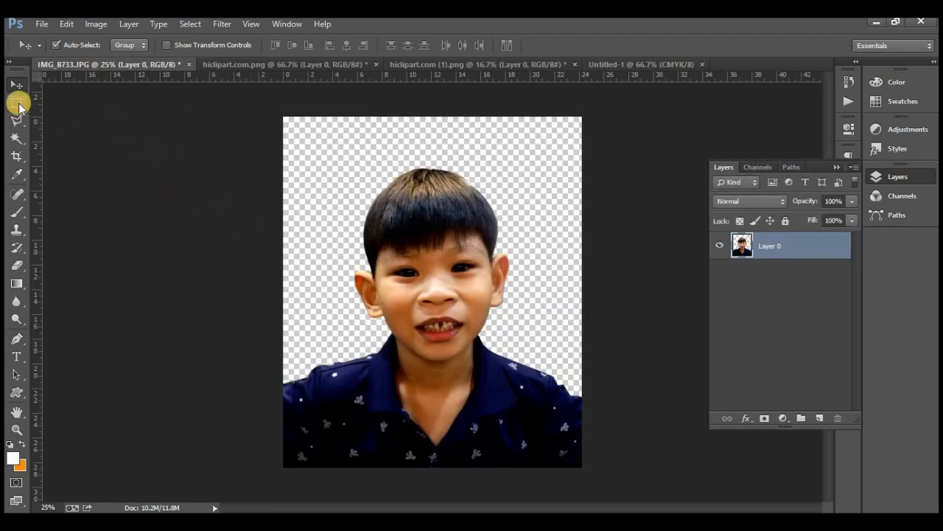
drag(16, 102, 62, 107)
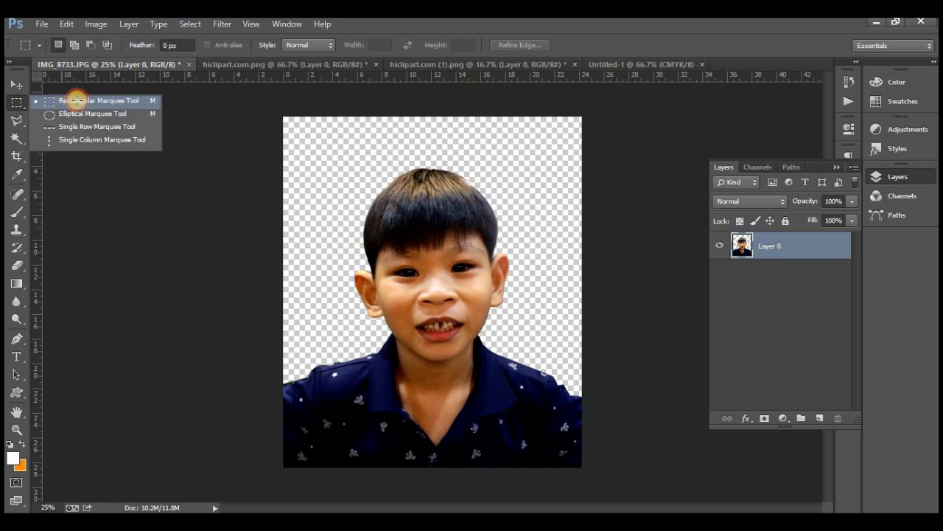
click(76, 100)
drag(282, 118, 581, 452)
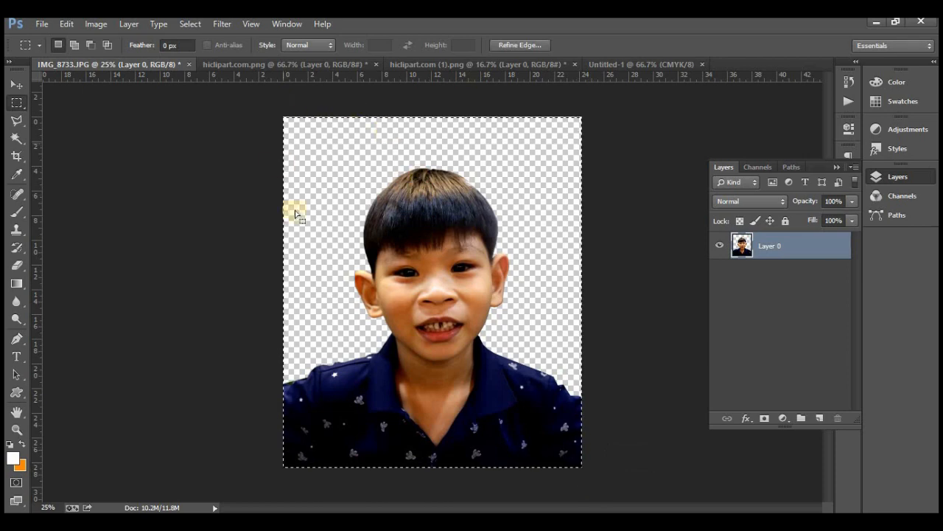
click(64, 25)
click(103, 102)
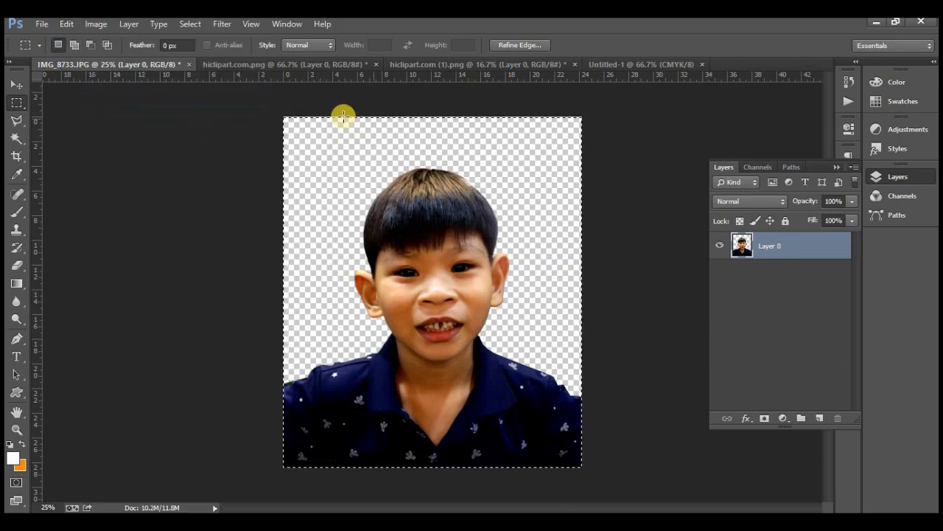
Paste the portrait into the Untitled-1 document and move it up and left toward the canvas centre
click(604, 64)
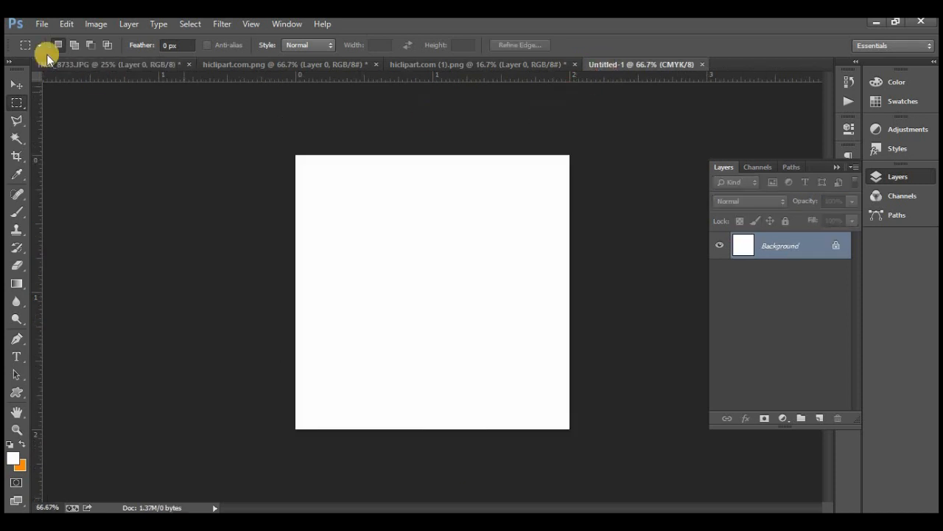
click(77, 24)
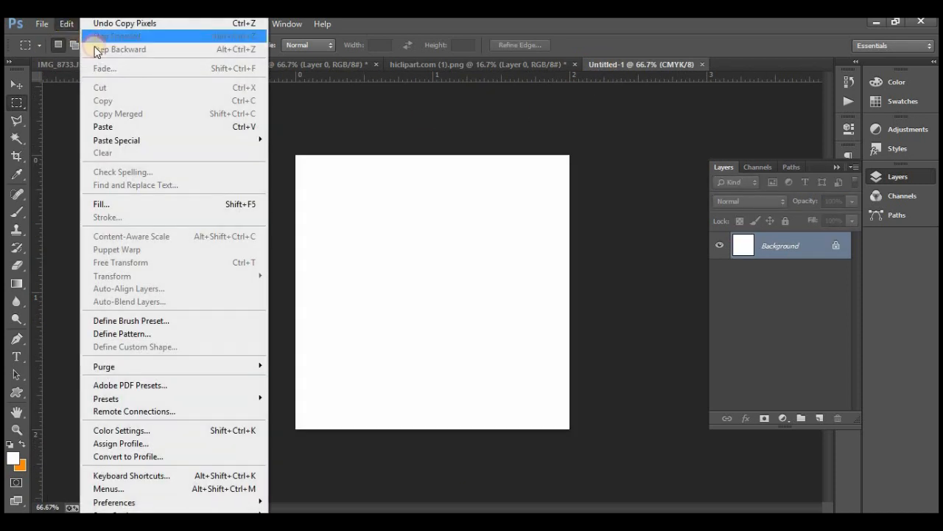
click(118, 122)
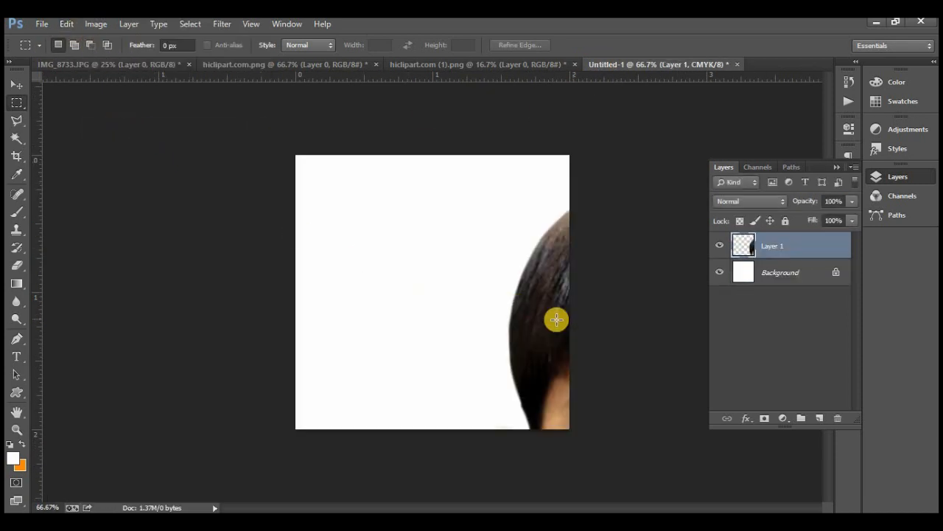
click(17, 84)
drag(550, 339, 433, 276)
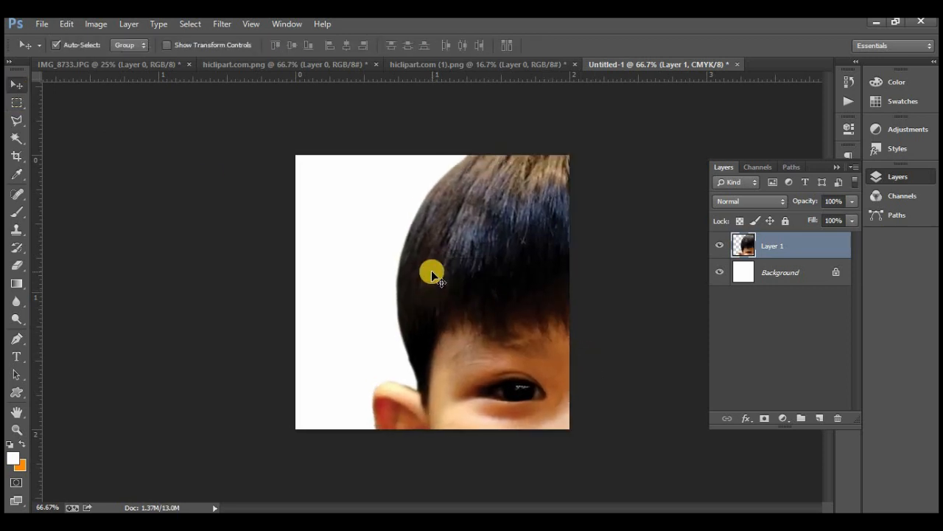
Scale the pasted portrait down with Free Transform and position the head and shoulders to fit within the square canvas
key(ctrl+t)
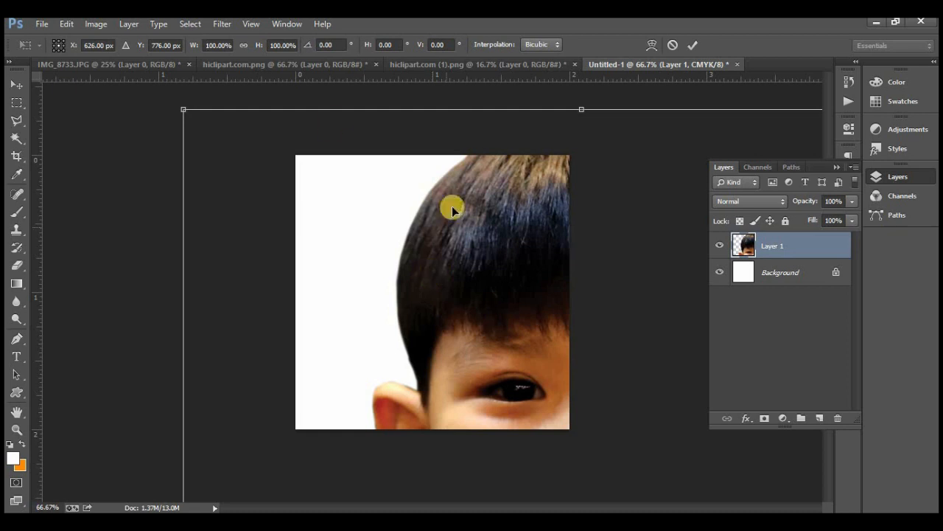
drag(182, 112, 435, 306)
drag(484, 343, 290, 185)
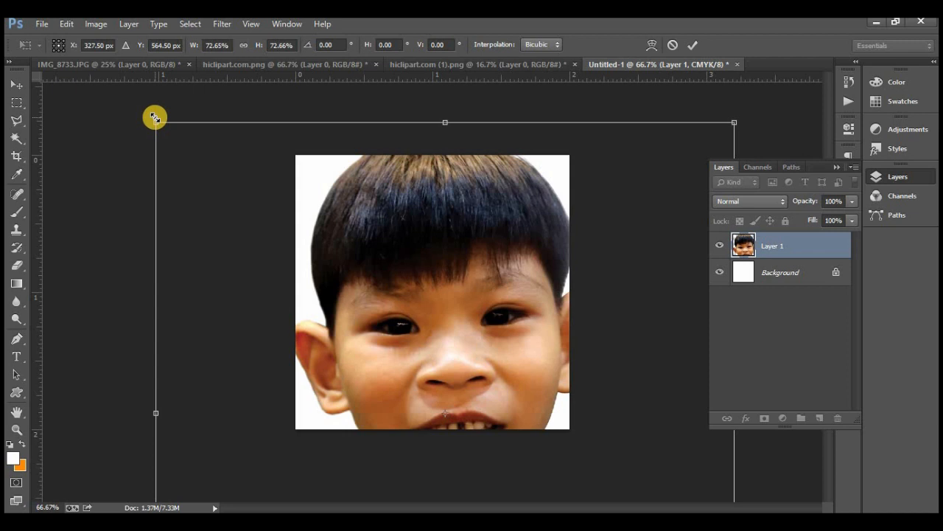
drag(153, 120, 335, 301)
drag(524, 386, 316, 177)
drag(236, 156, 370, 289)
drag(469, 359, 451, 235)
key(Return)
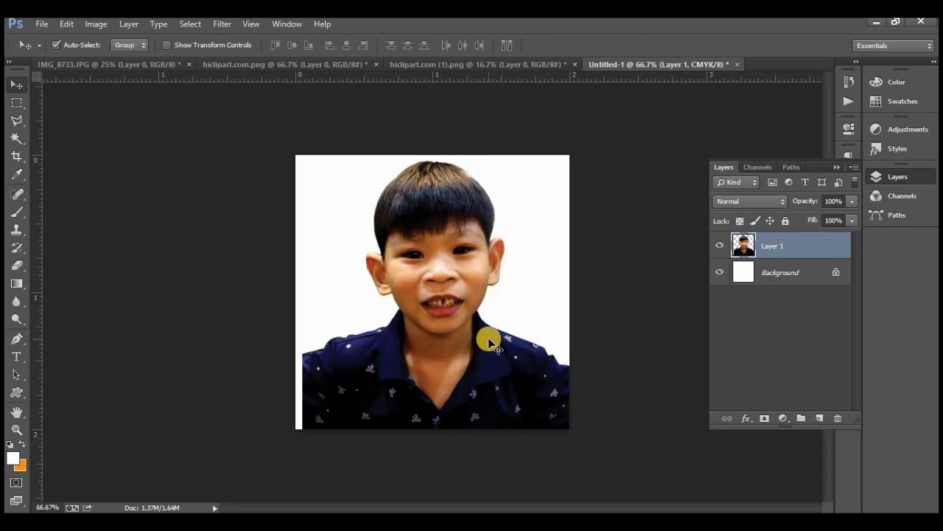
Select the brown suit in hiclipart.com.png with the Rectangular Marquee tool and copy it
click(238, 64)
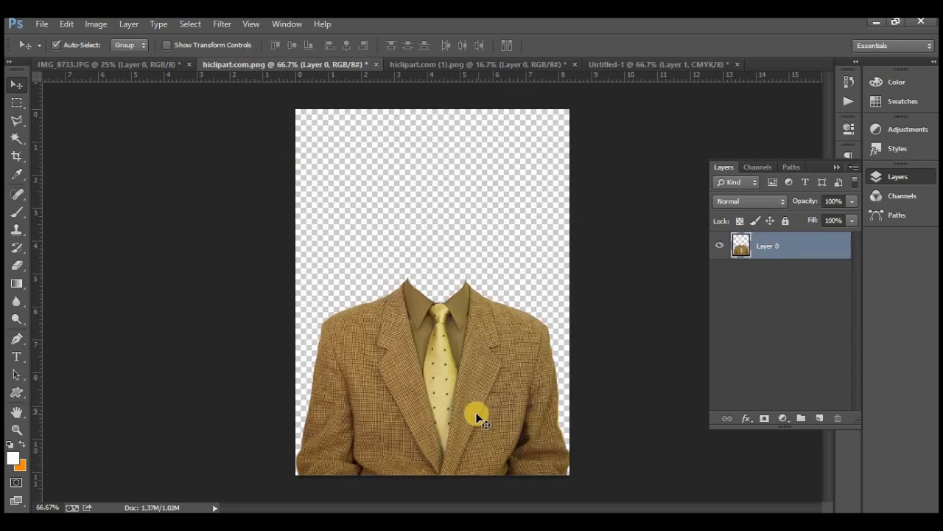
drag(12, 107, 66, 110)
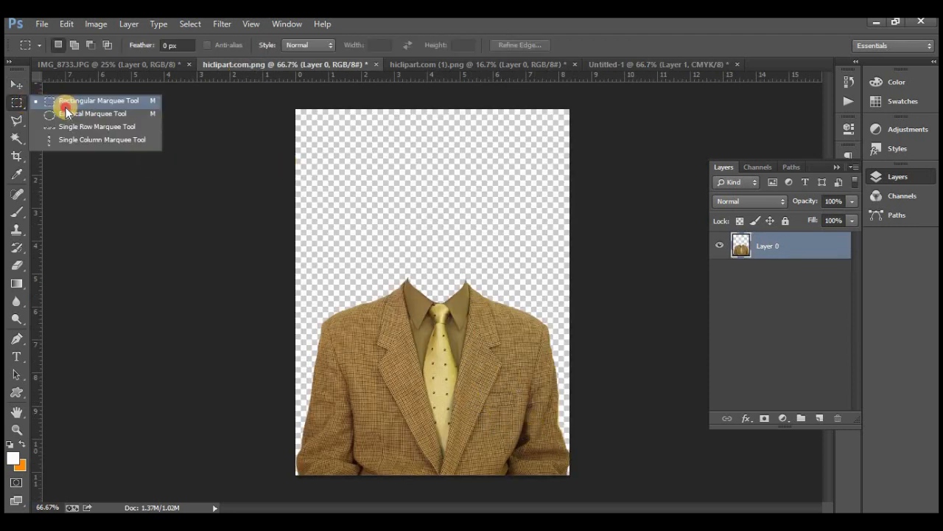
click(73, 101)
drag(290, 250, 588, 496)
click(66, 24)
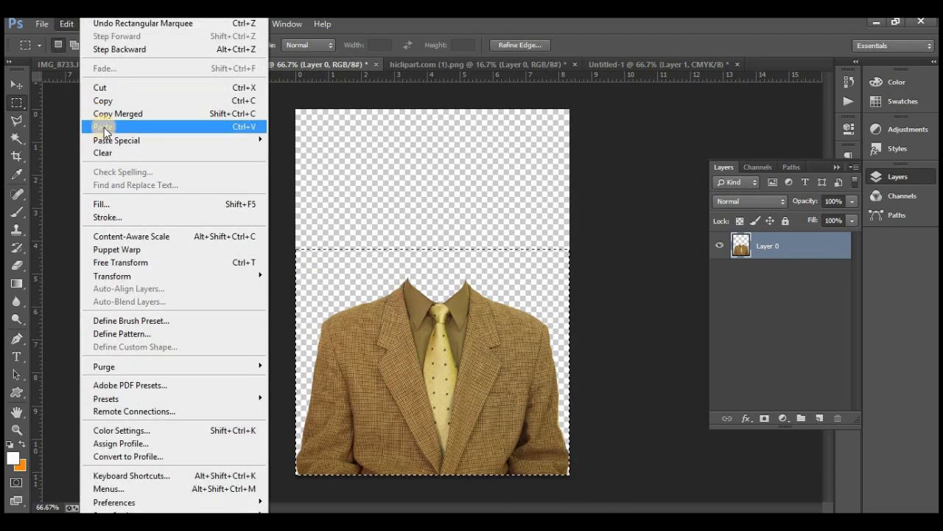
click(111, 99)
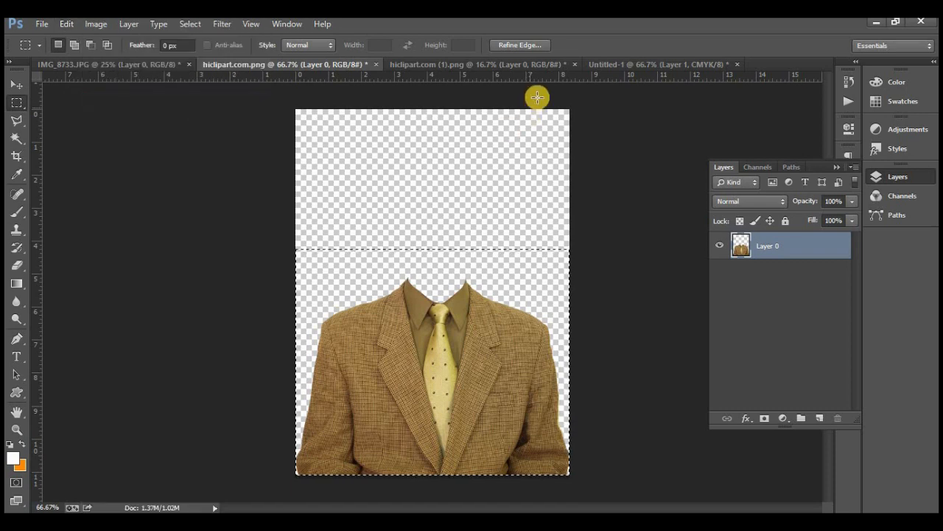
Paste the suit into the Untitled-1 document and move it over the boy's shirt
click(611, 64)
click(66, 24)
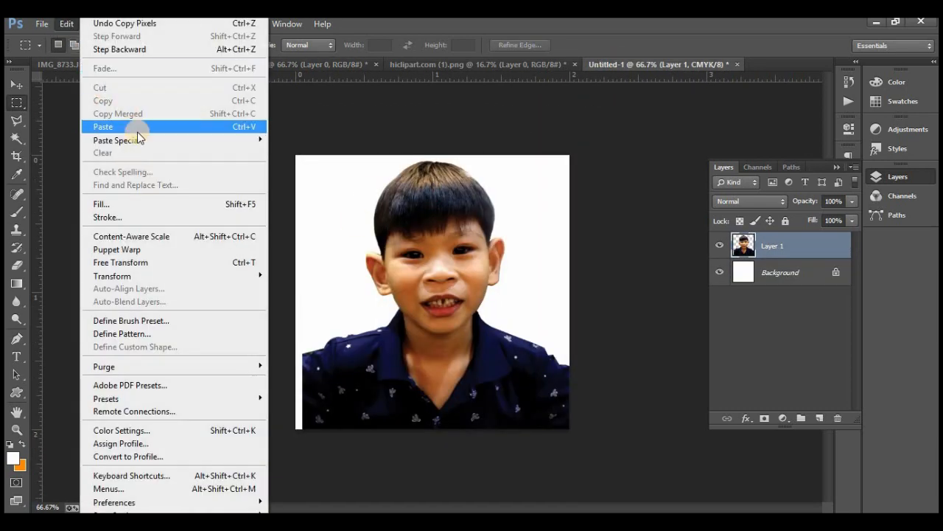
click(133, 126)
click(17, 85)
drag(443, 355, 439, 422)
click(439, 265)
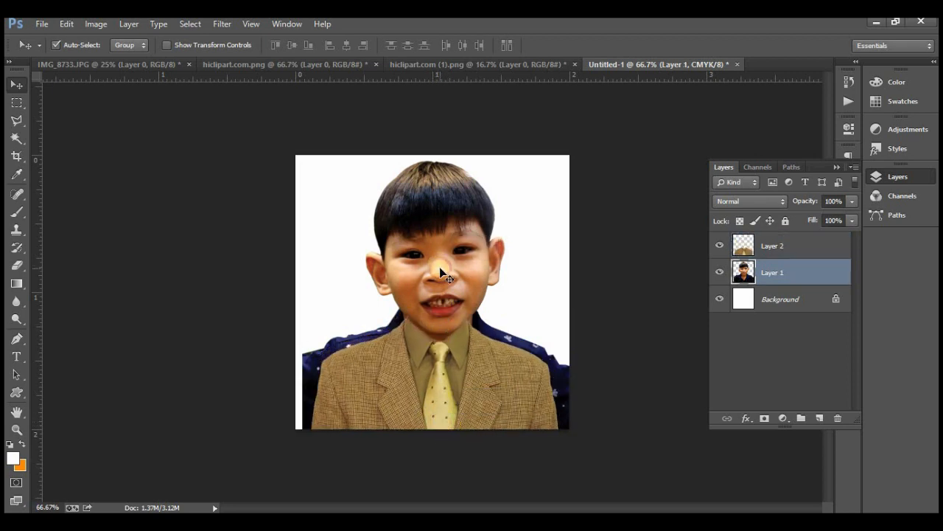
drag(438, 372, 411, 359)
Scale the suit to about 118% with Free Transform and place its collar around the boy's neck
key(ctrl+t)
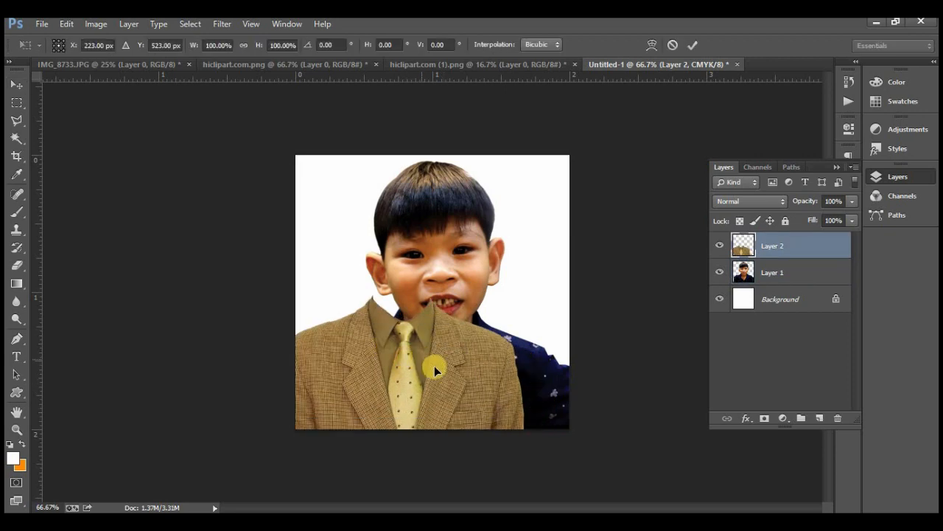
drag(537, 296, 698, 179)
drag(524, 292, 499, 417)
drag(661, 324, 582, 381)
drag(446, 413, 474, 361)
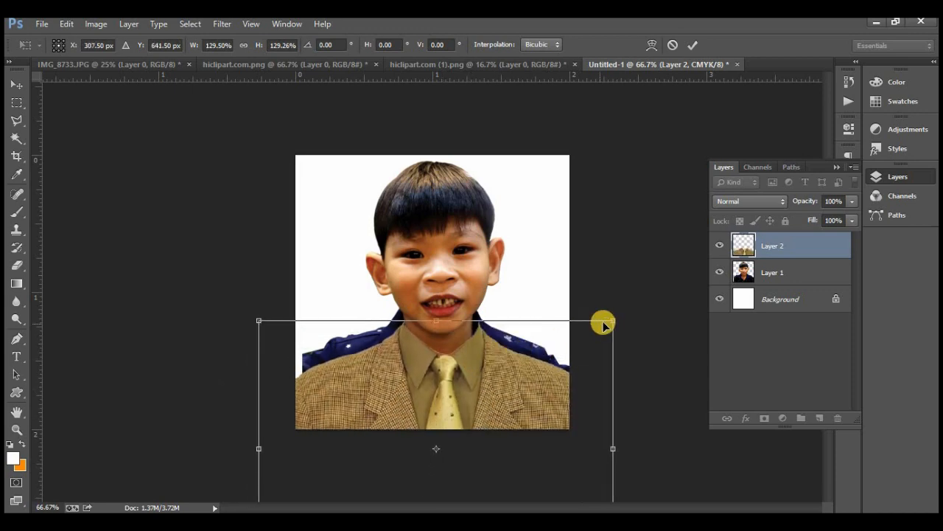
drag(612, 322, 581, 343)
drag(489, 411, 501, 390)
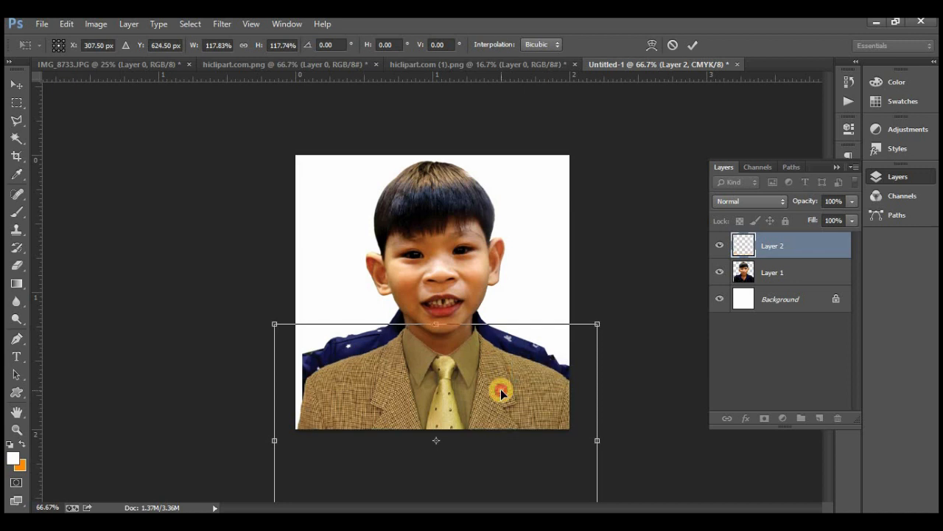
Nudge the suit to X 300.50 px and Y 620.50 px so the collar fits the neck, and apply the transform
key(Left)
key(Left)
key(Left)
key(Left)
key(Left)
key(Left)
key(Left)
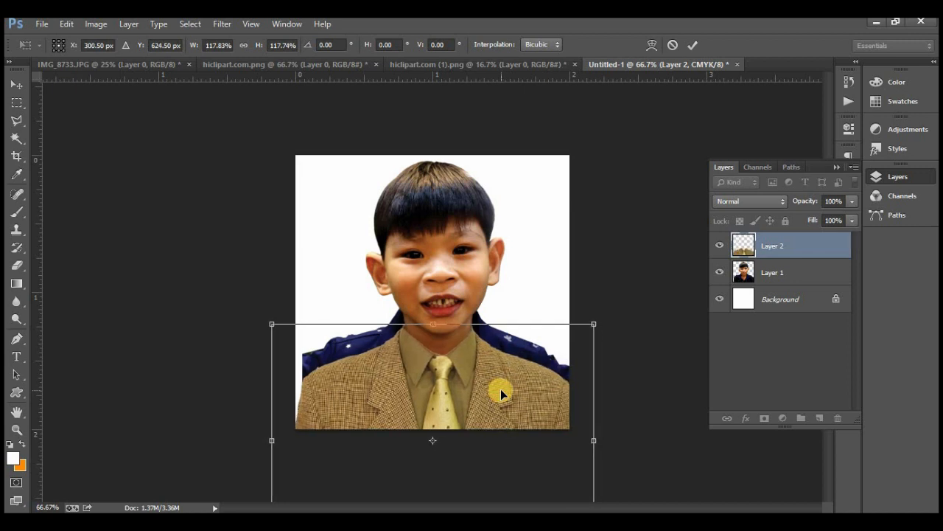
key(Down)
key(Down)
key(Down)
key(Up)
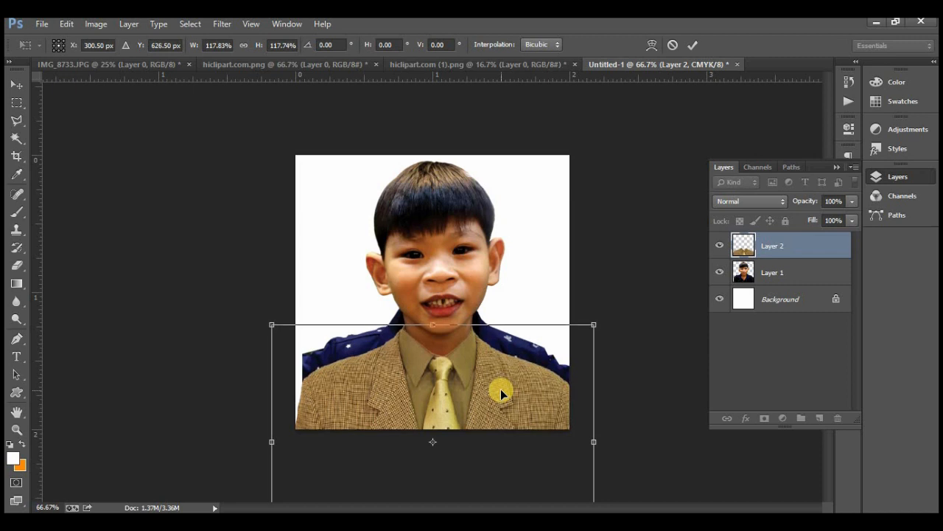
key(Up)
key(Up)
key(Up)
key(Up)
key(Up)
key(Up)
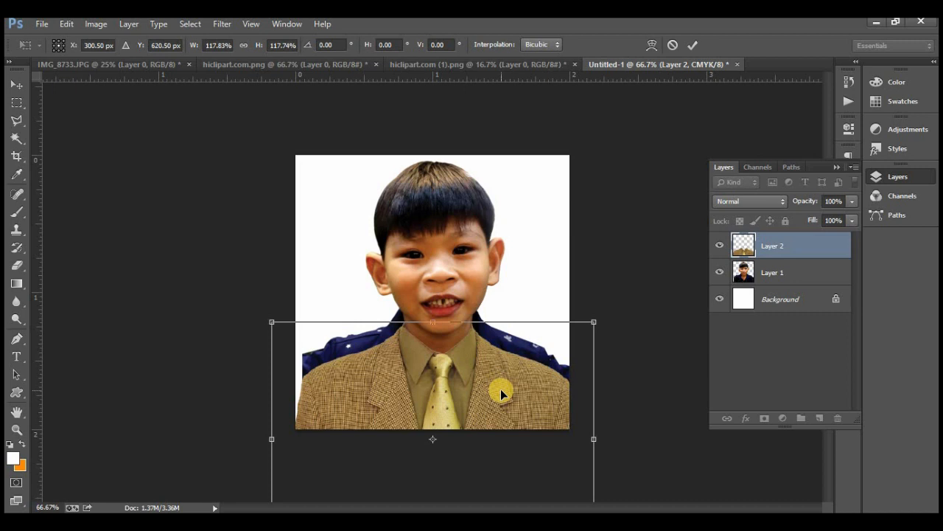
click(693, 46)
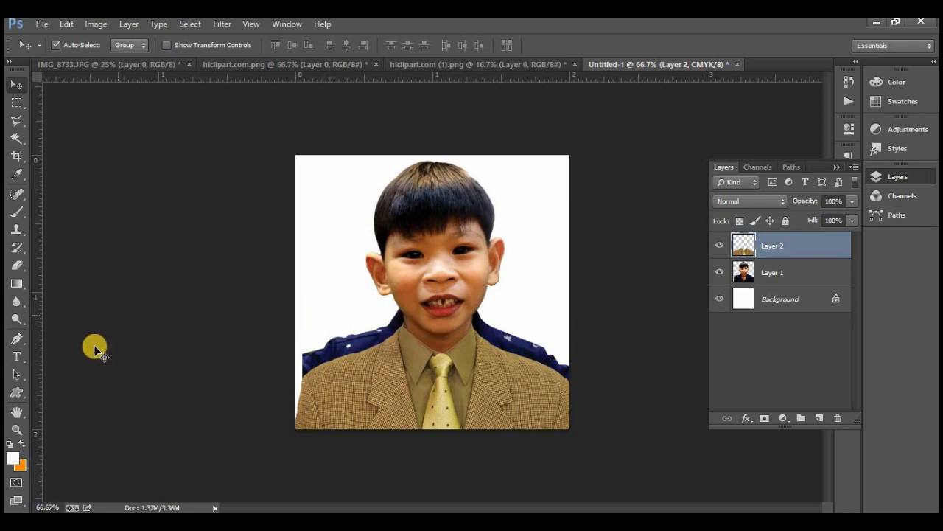
Choose the Polygonal Lasso tool for the collar area on the image's left side and set its feather to 1 px
click(17, 429)
click(376, 350)
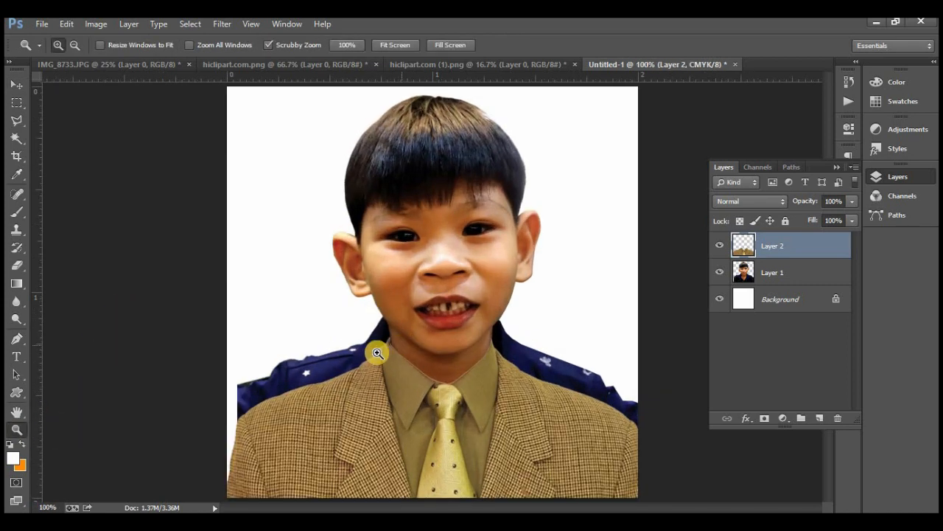
click(376, 351)
click(381, 348)
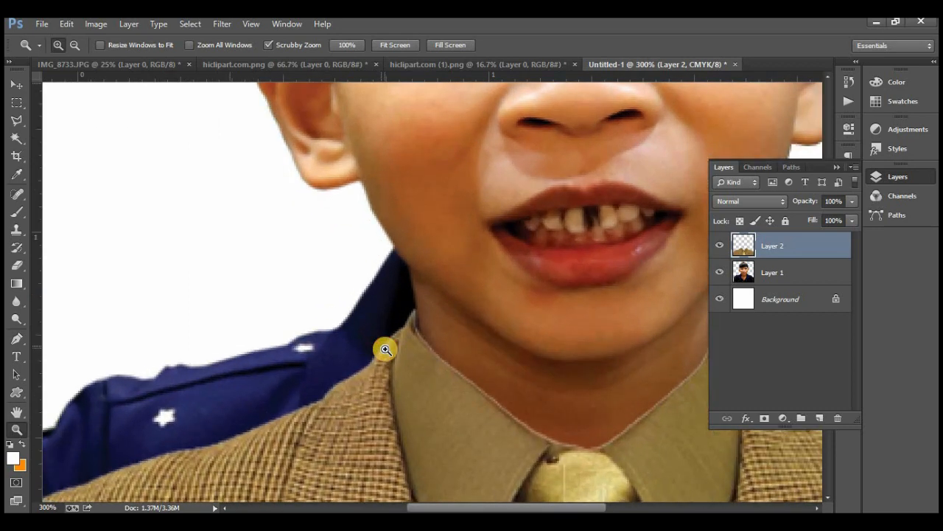
drag(352, 372, 432, 346)
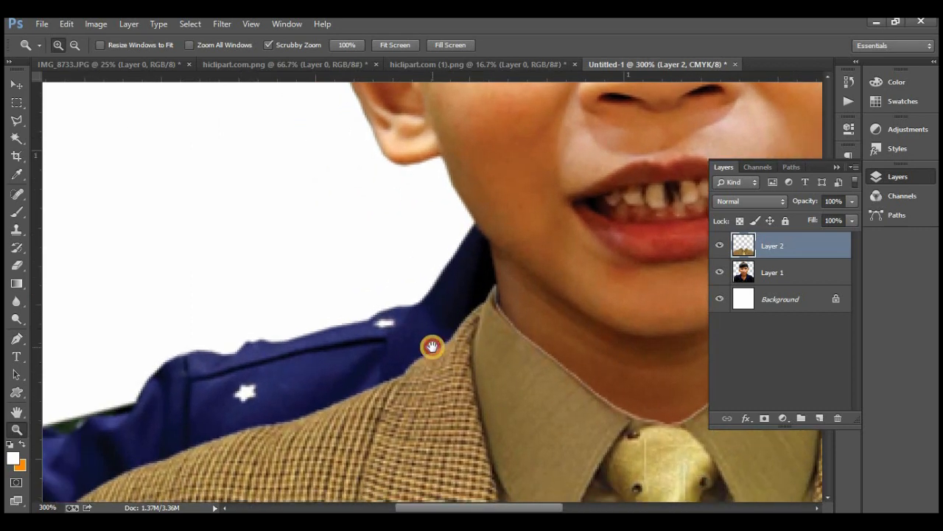
mouse_move(22, 119)
mouse_down()
mouse_move(114, 126)
mouse_move(111, 135)
mouse_up()
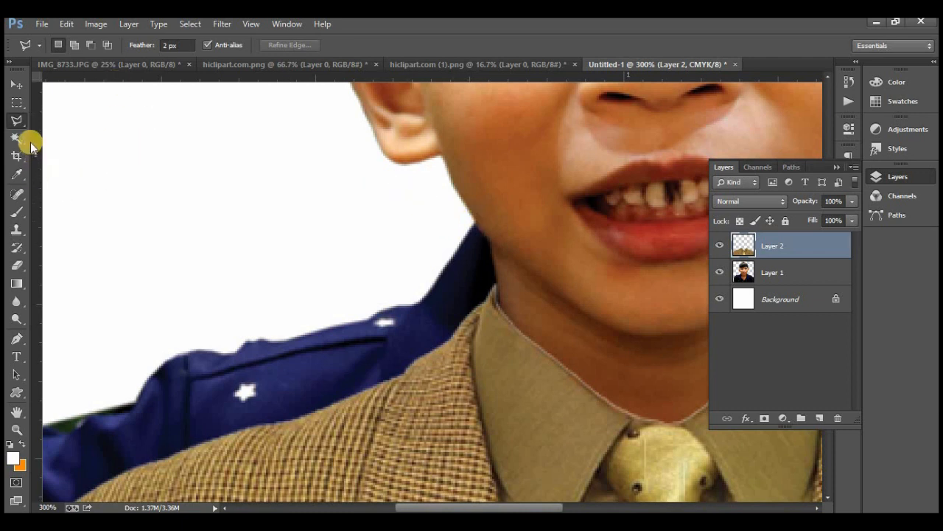
click(171, 46)
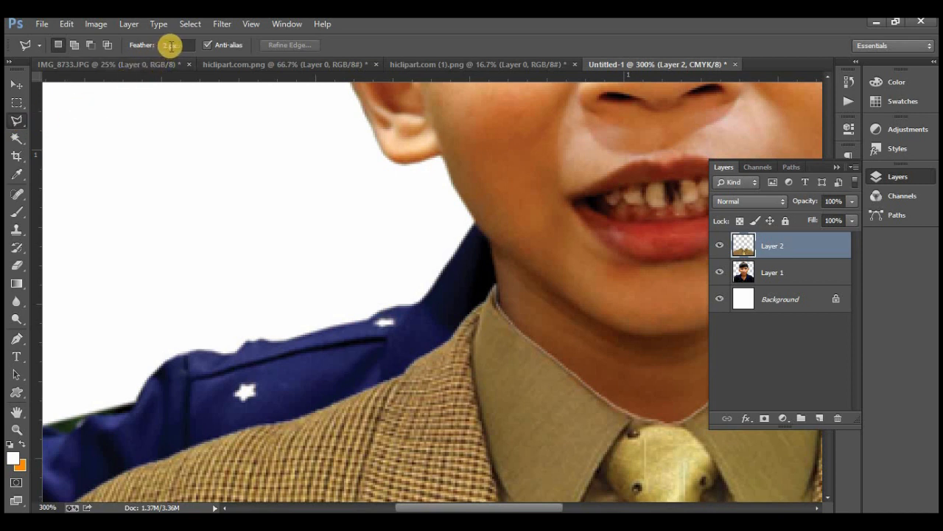
click(167, 45)
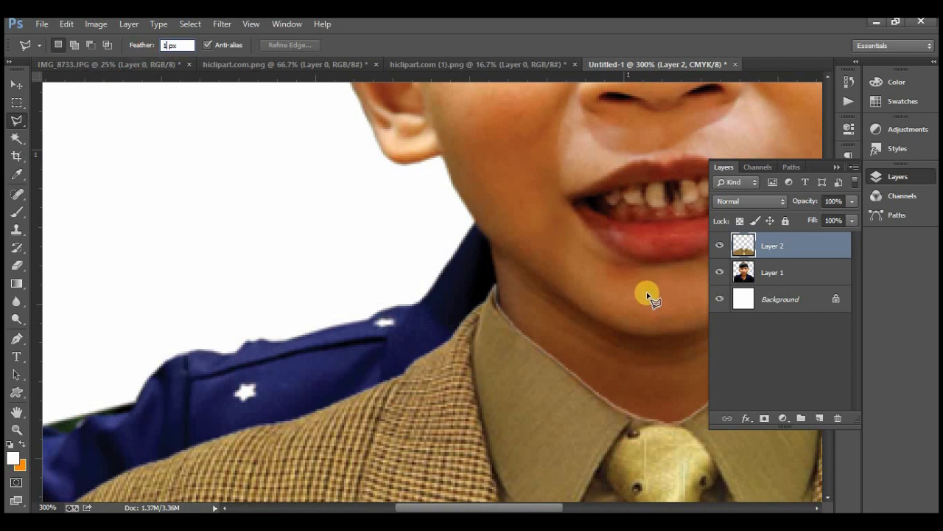
Try deleting a small lasso-selected patch of blue shirt beside the neck from Layer 1, undo the deletion and clear the selection
click(465, 216)
click(490, 280)
click(436, 263)
click(437, 230)
double_click(448, 220)
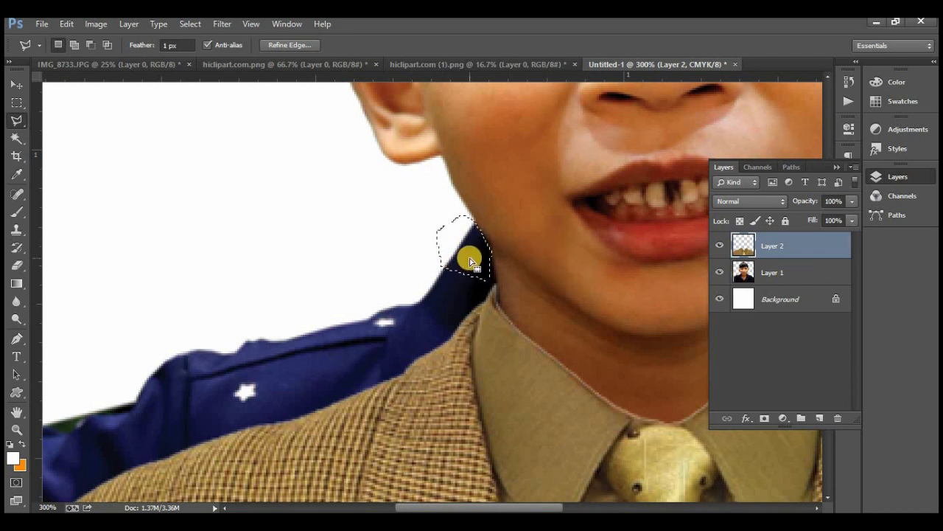
click(784, 277)
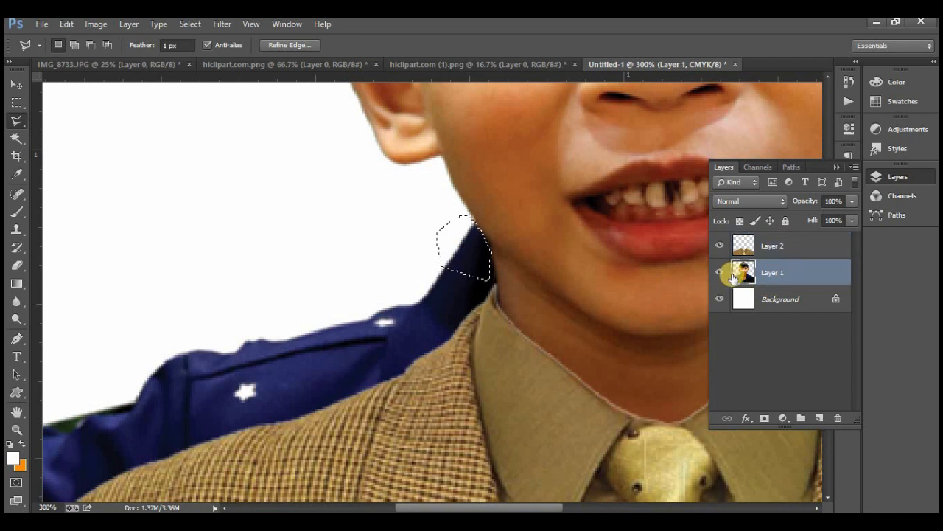
key(Delete)
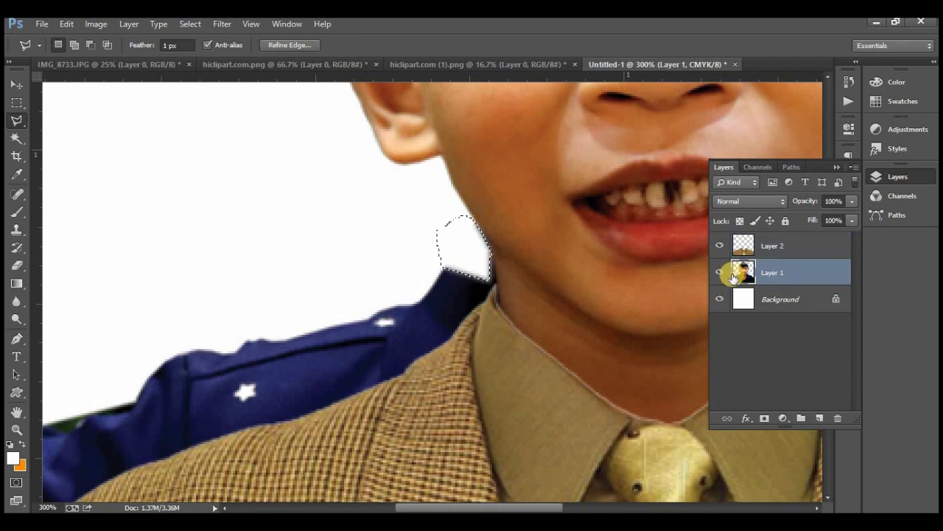
key(ctrl+z)
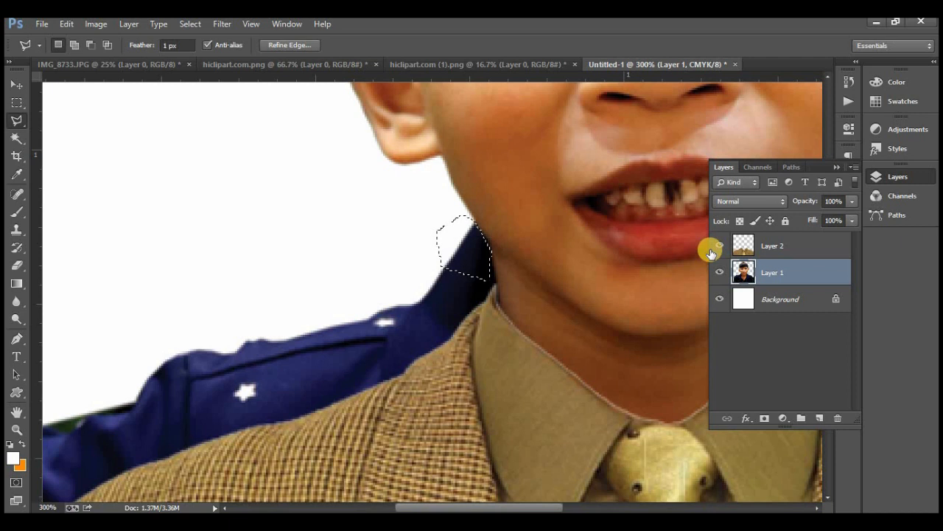
key(ctrl+d)
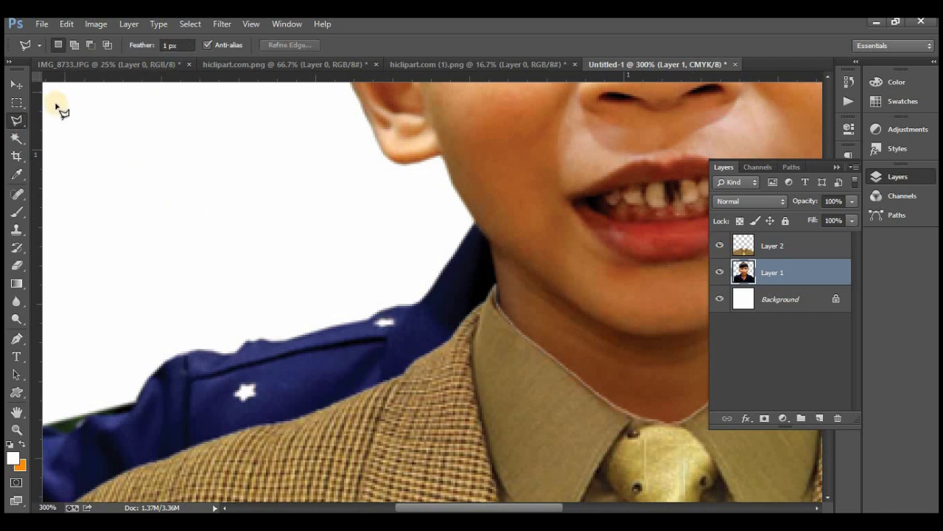
Outline the blue shirt showing above the suit's shoulder on the image's left side with the Polygonal Lasso, delete it from Layer 1 and deselect
mouse_move(20, 124)
mouse_down()
mouse_move(65, 120)
mouse_move(76, 134)
mouse_up()
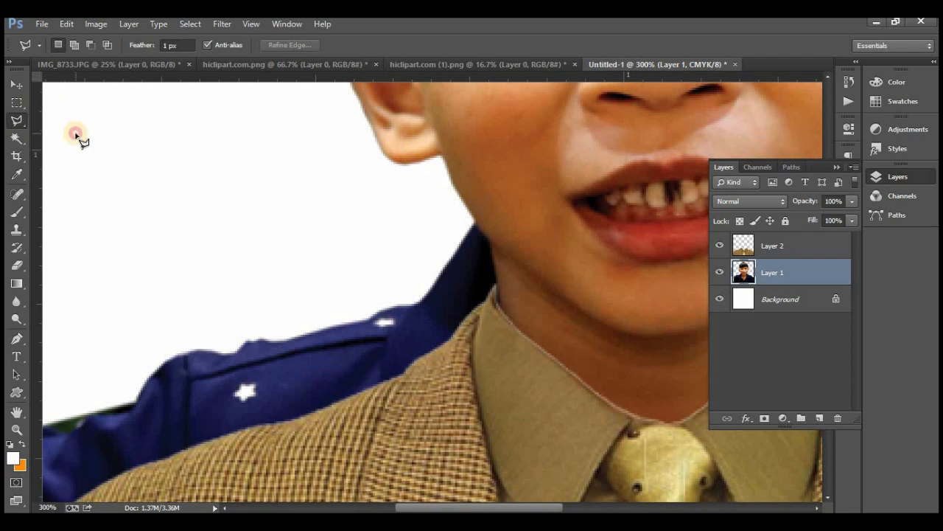
click(492, 253)
click(497, 282)
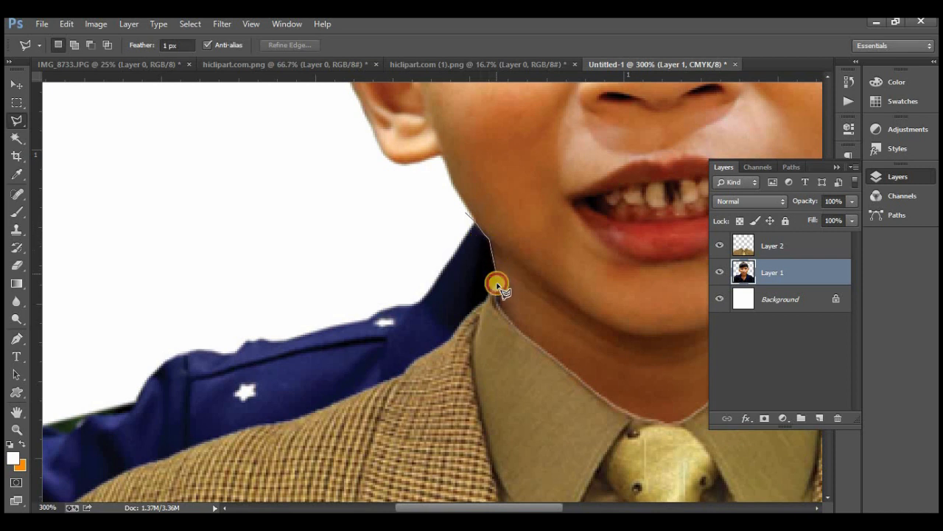
click(495, 308)
key(ctrl+minus)
key(ctrl+minus)
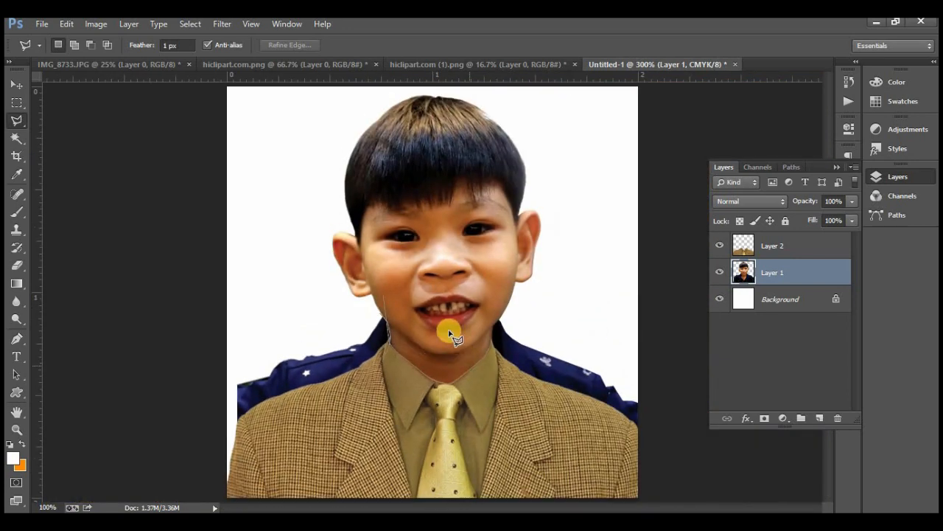
click(200, 466)
click(145, 393)
click(186, 353)
click(302, 337)
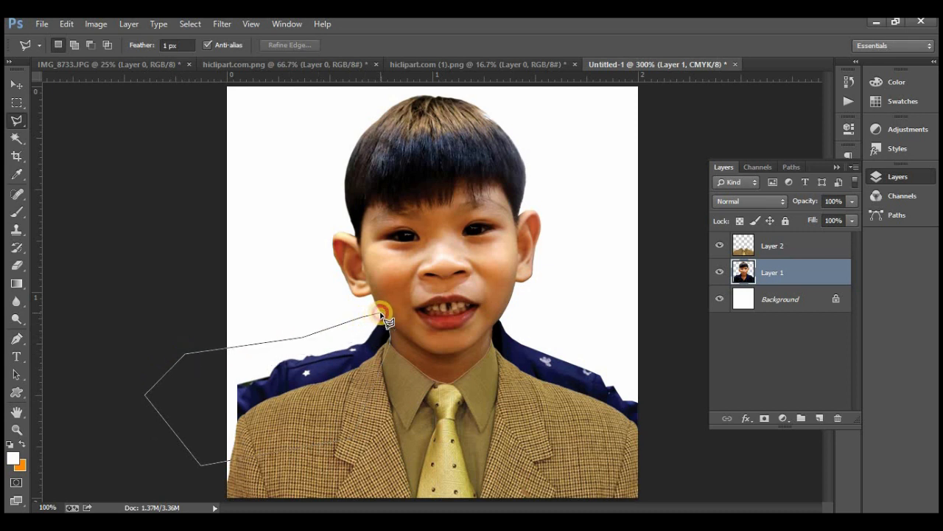
click(381, 315)
key(Delete)
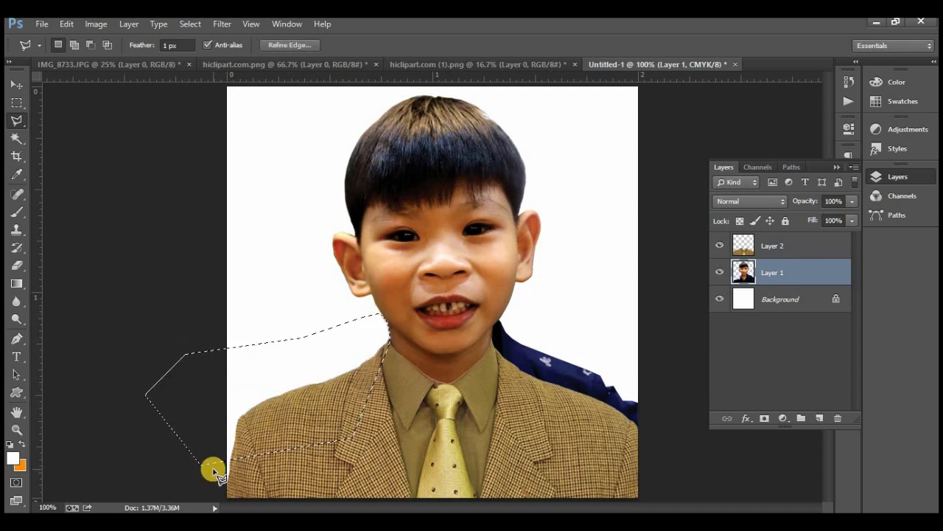
key(ctrl+d)
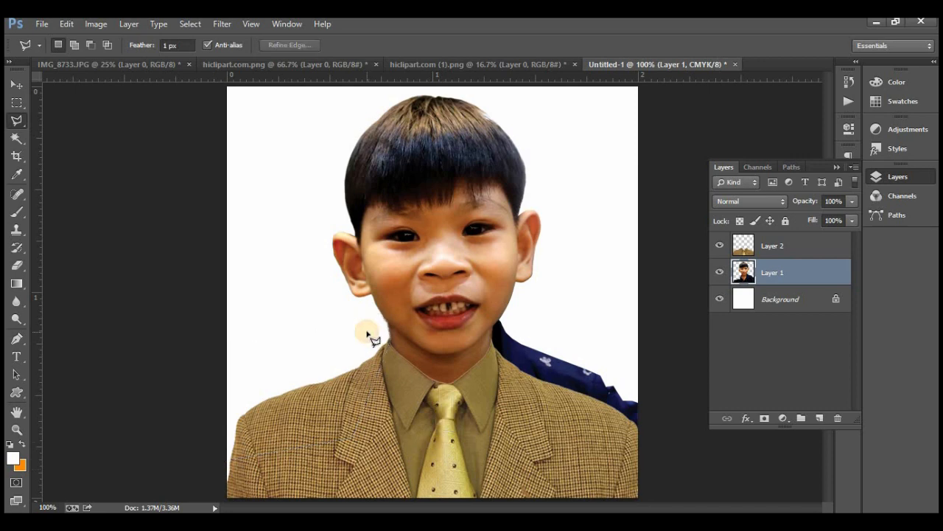
Outline the blue shirt above the suit's shoulder on the image's right side with the Polygonal Lasso, delete it from Layer 1 and deselect
click(16, 429)
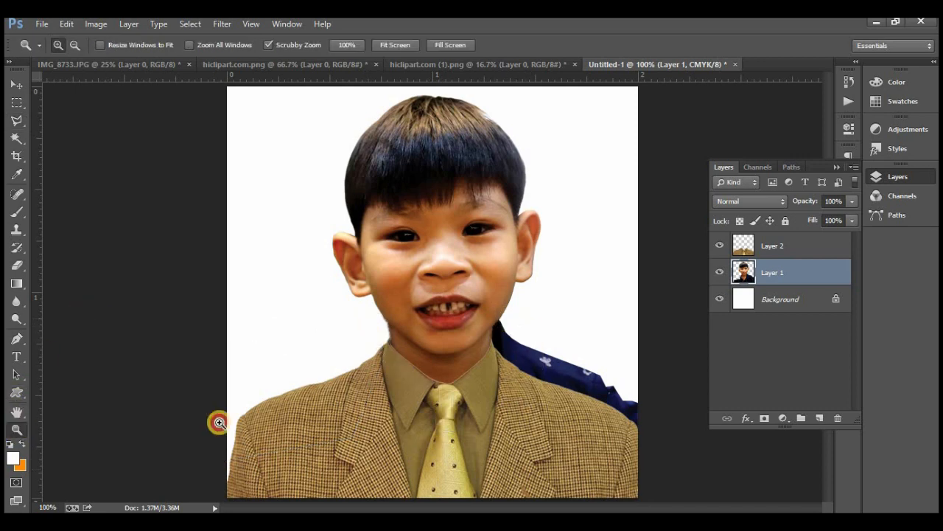
click(508, 333)
click(511, 341)
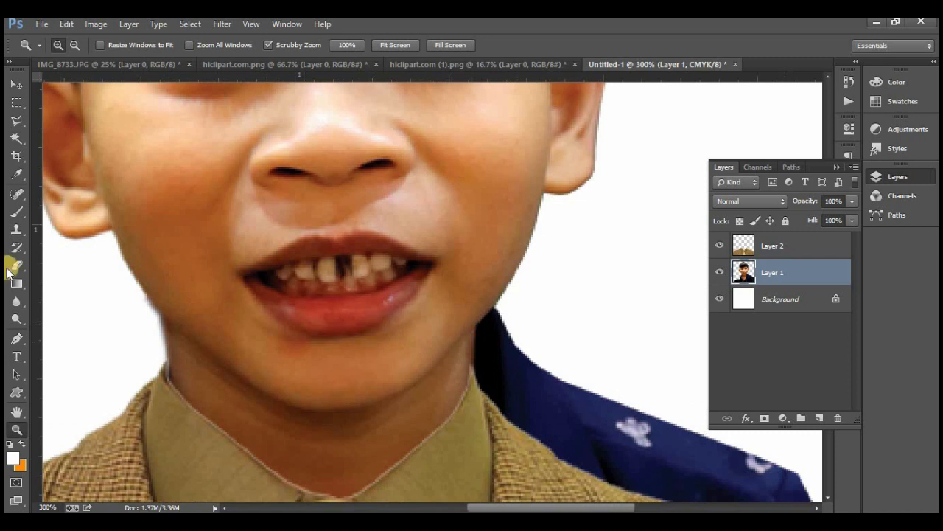
click(16, 121)
click(504, 299)
click(475, 325)
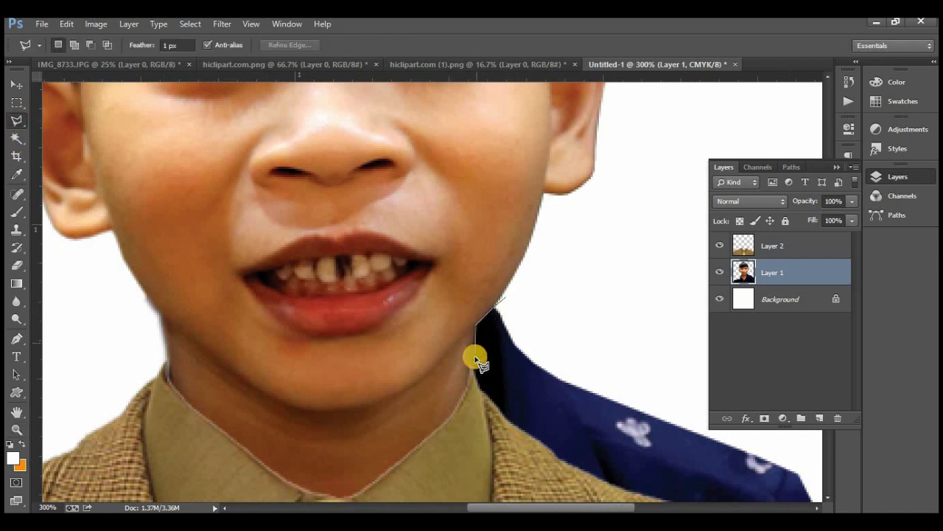
click(473, 361)
click(555, 481)
mouse_move(560, 486)
mouse_down()
mouse_move(411, 352)
mouse_move(347, 234)
mouse_up()
key(ctrl+1)
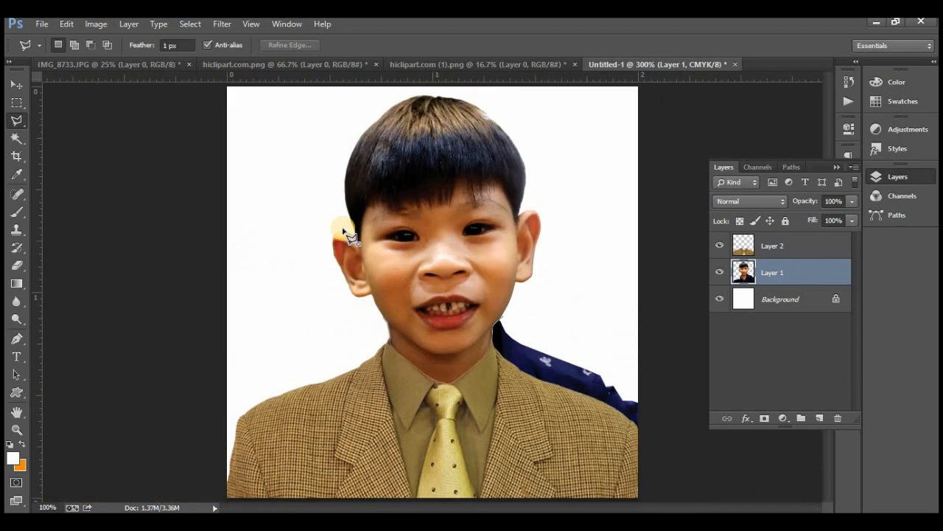
click(712, 482)
click(667, 362)
click(530, 319)
click(527, 325)
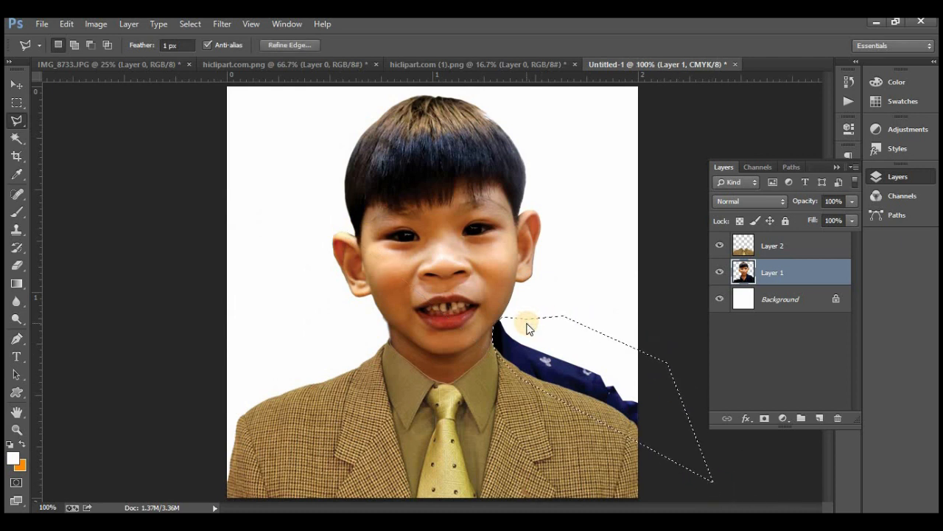
key(Delete)
click(695, 459)
click(763, 473)
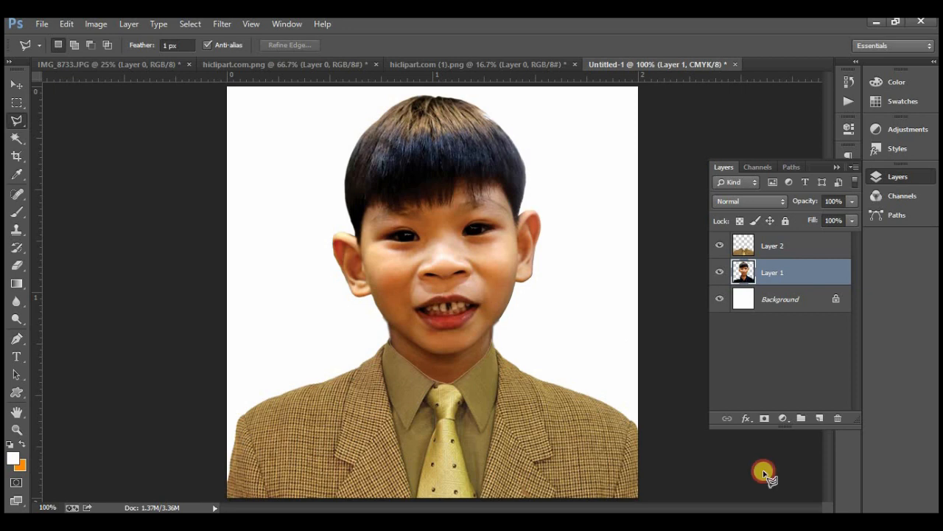
Trim the rough jaw edges on both sides of the face from Layer 1 using small Polygonal Lasso selections, and deselect
click(17, 429)
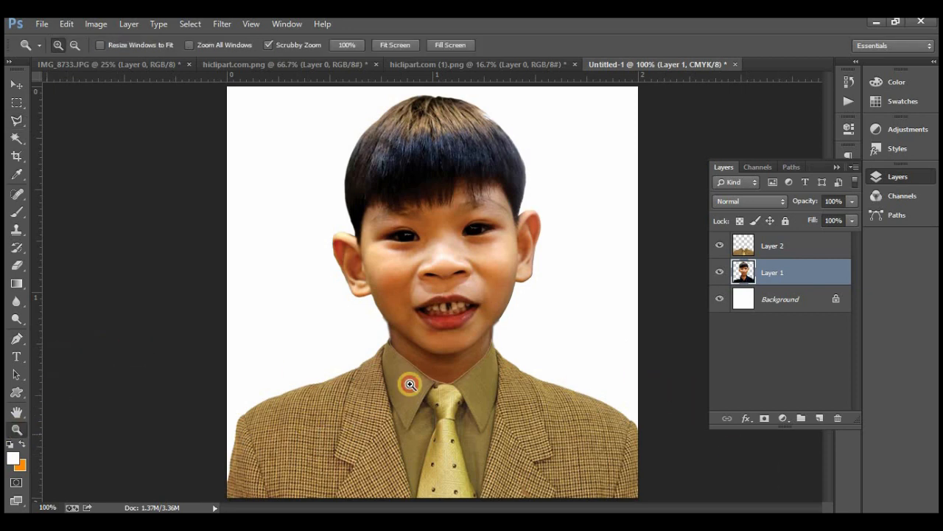
click(498, 329)
click(482, 337)
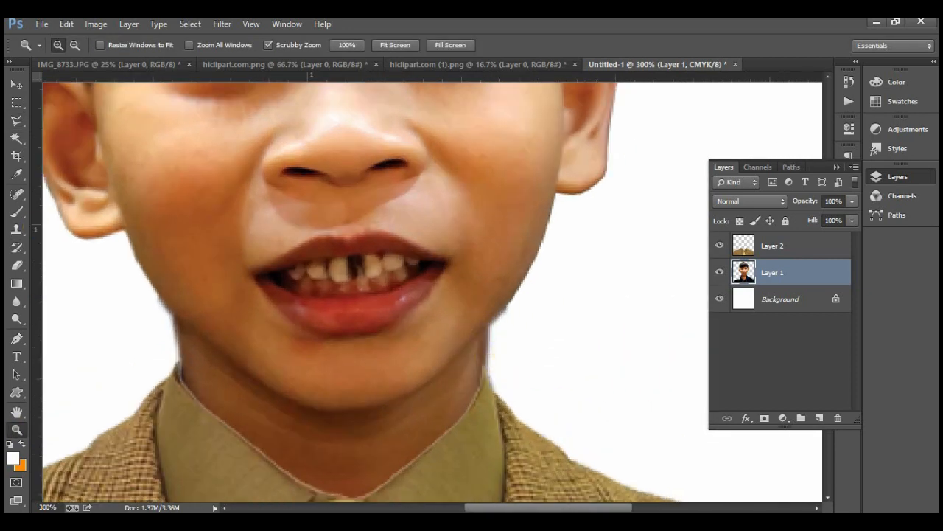
click(17, 121)
click(521, 295)
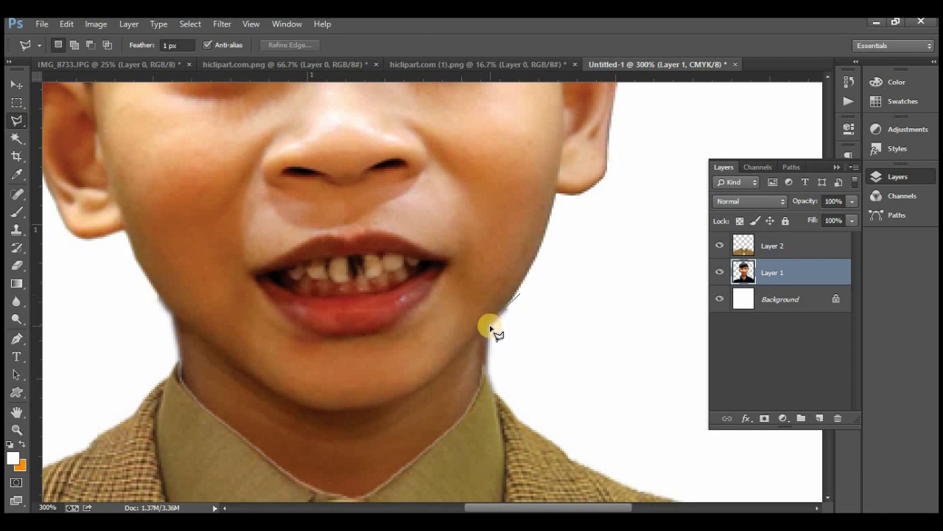
double_click(560, 286)
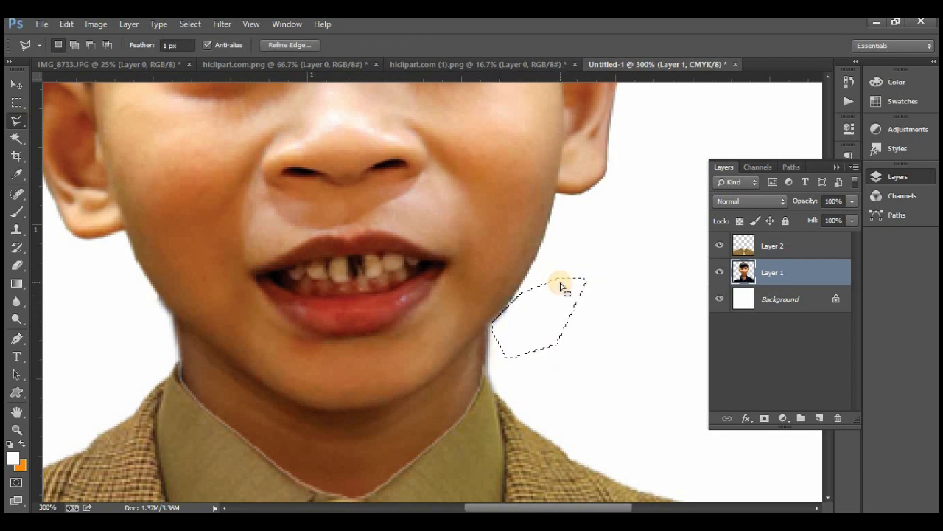
click(137, 272)
double_click(103, 297)
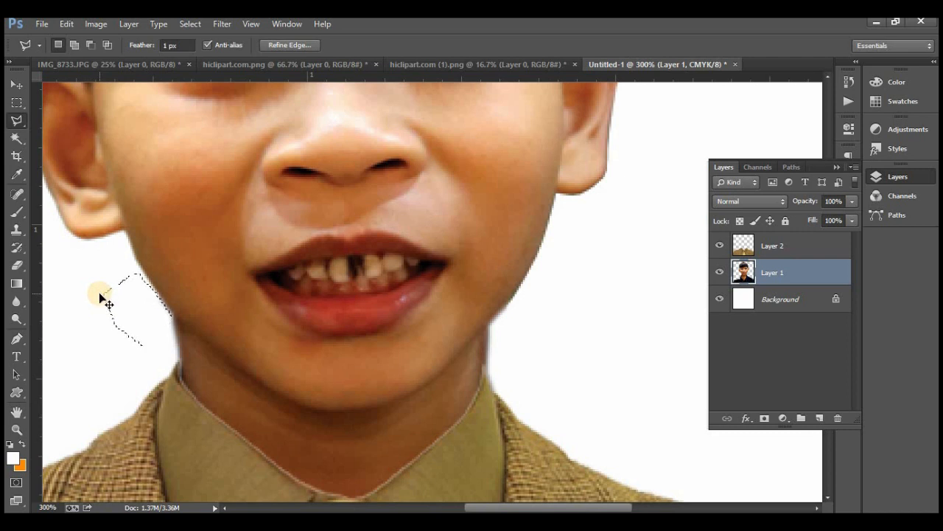
key(ctrl+d)
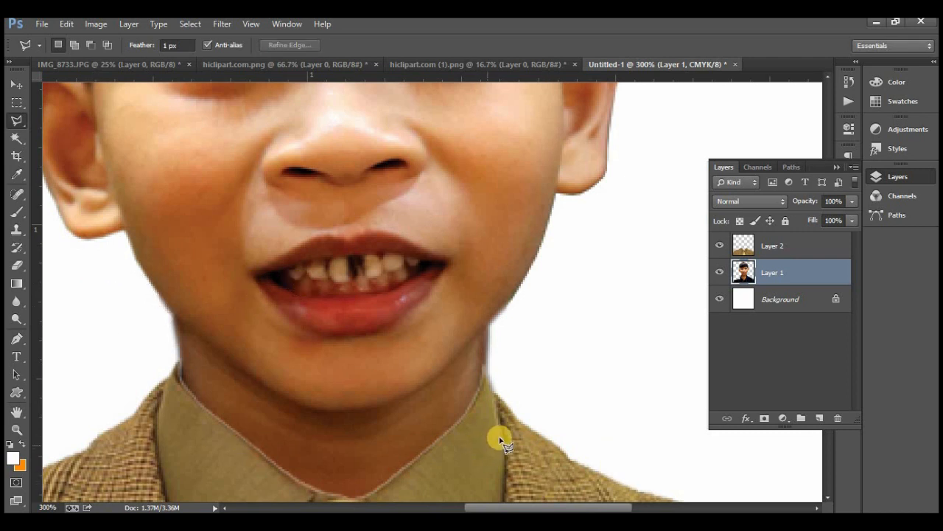
Marquee-select the collar and shoulder on the image's right side, warp that part of Layer 2 to fit the neck, apply and deselect
click(15, 86)
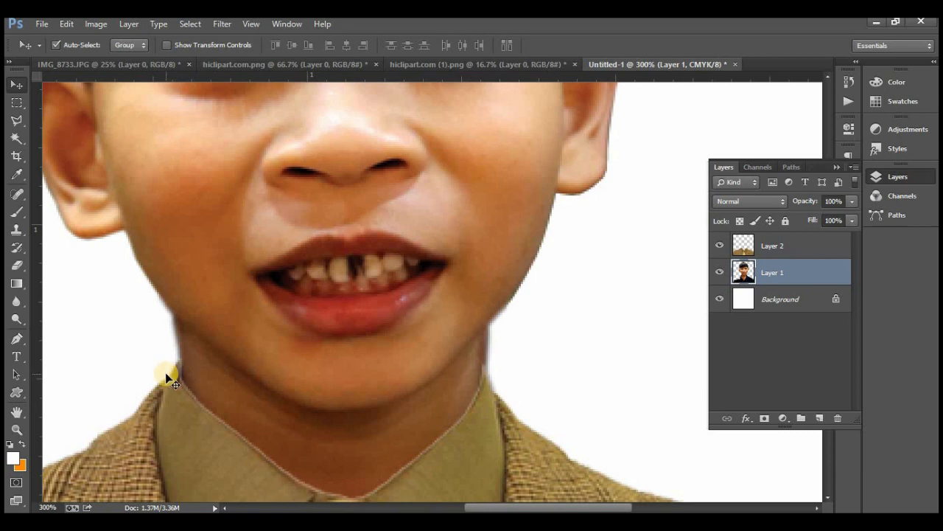
key(ctrl+minus)
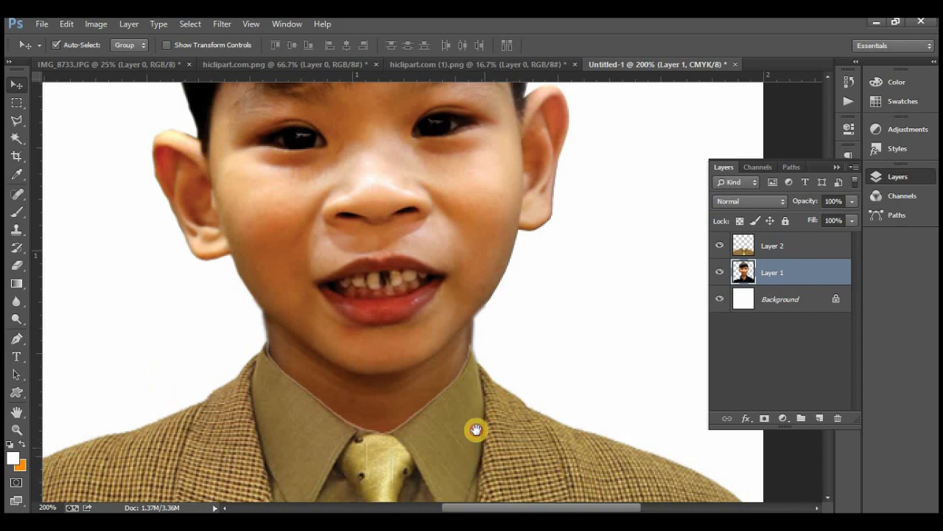
drag(476, 430, 423, 381)
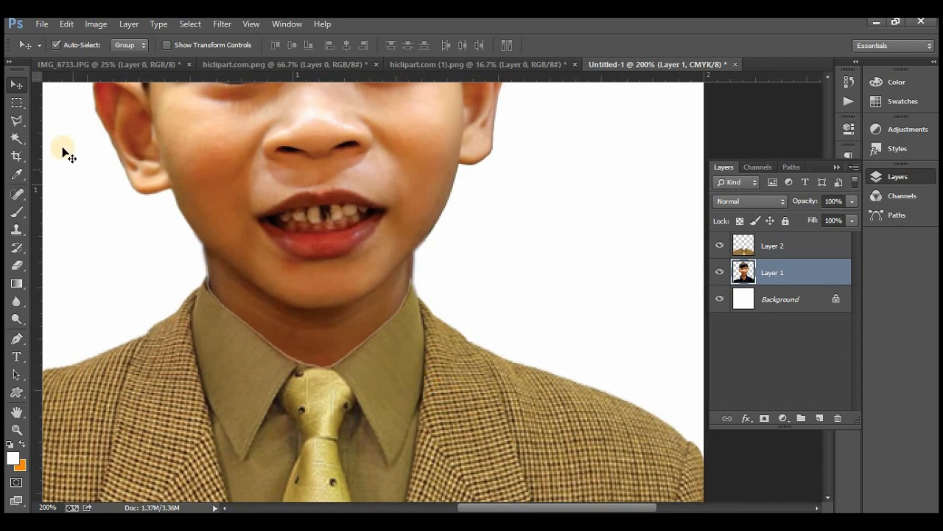
click(16, 102)
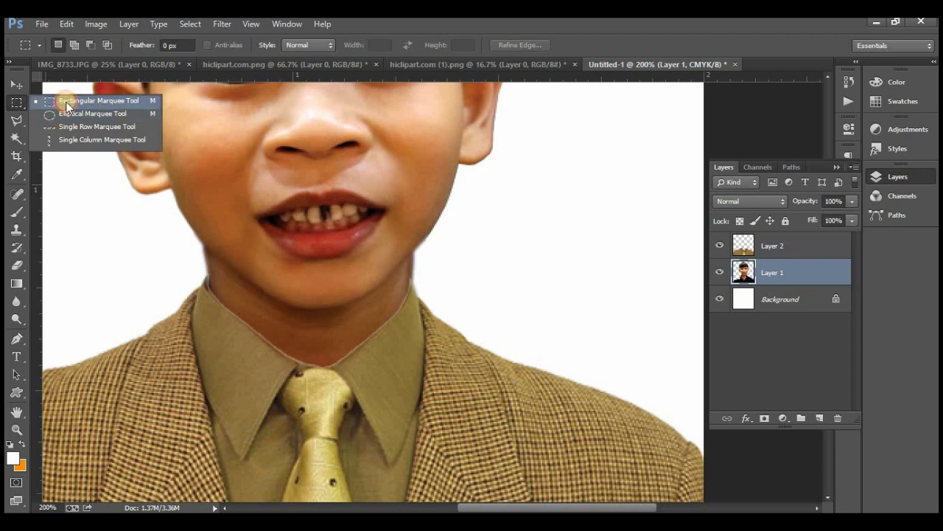
click(66, 101)
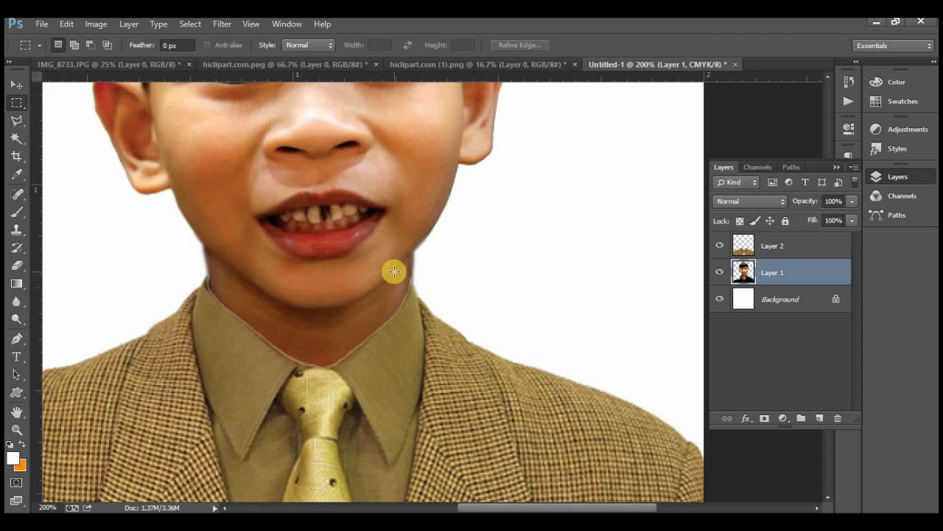
drag(387, 275, 595, 449)
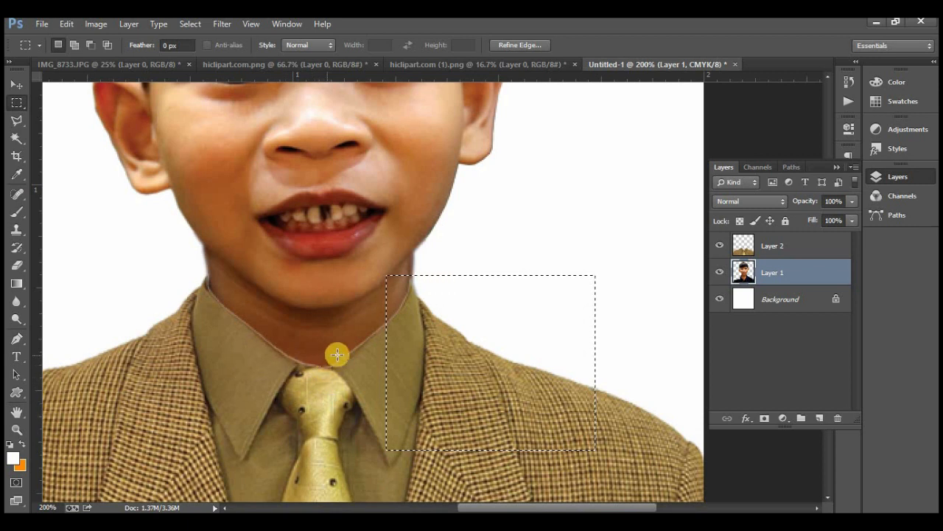
click(779, 248)
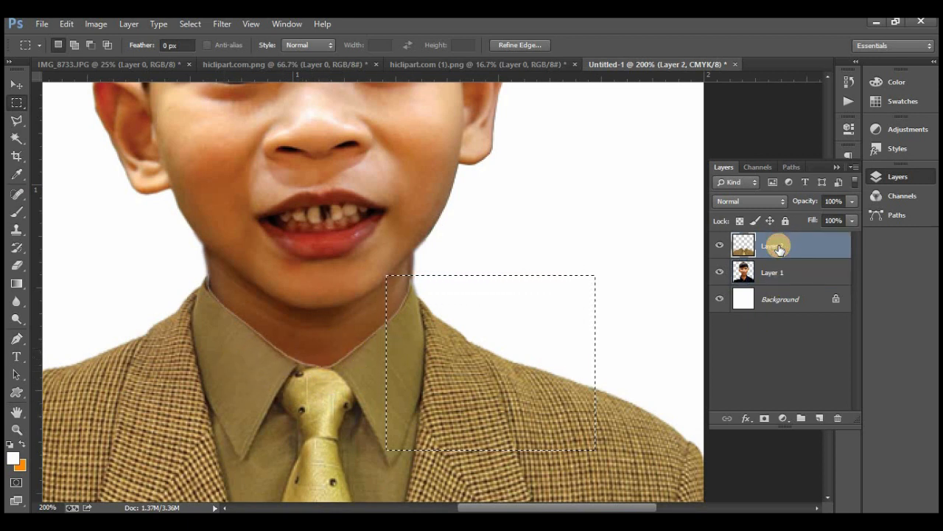
right_click(473, 277)
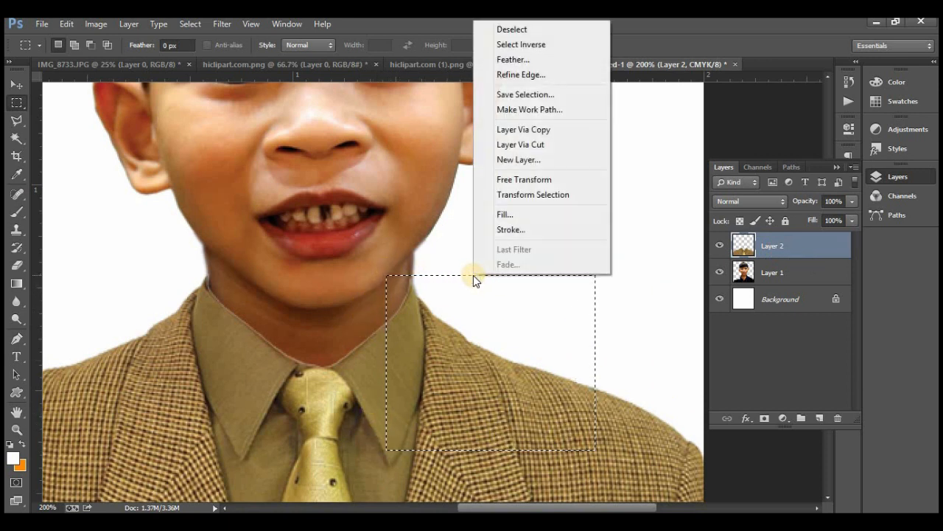
click(522, 180)
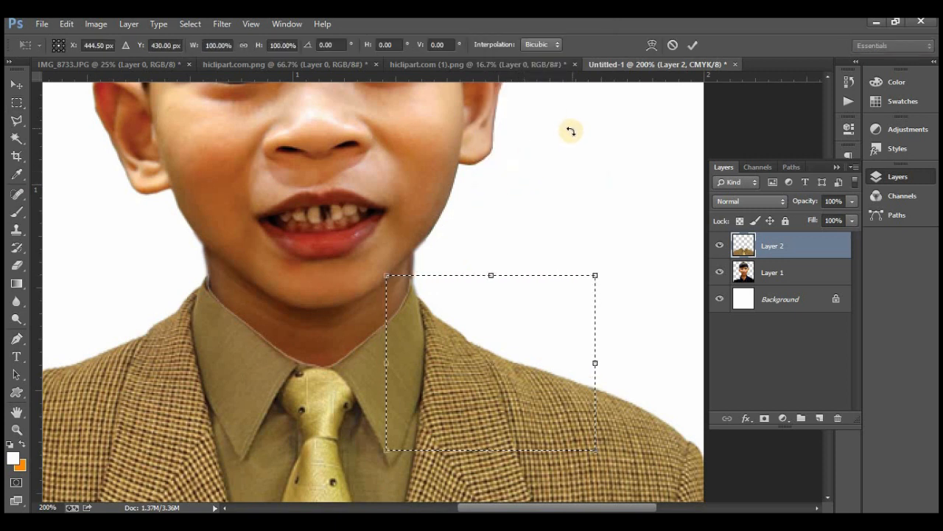
click(652, 47)
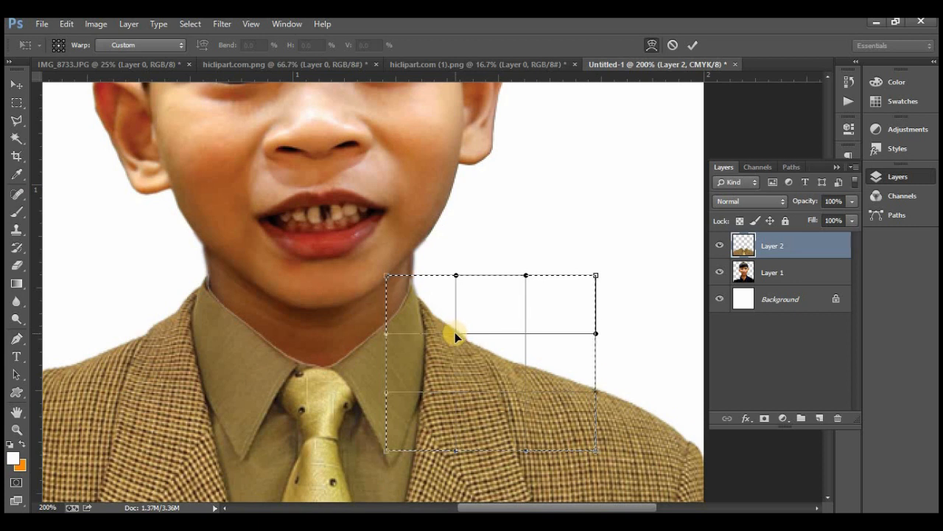
drag(455, 331, 457, 326)
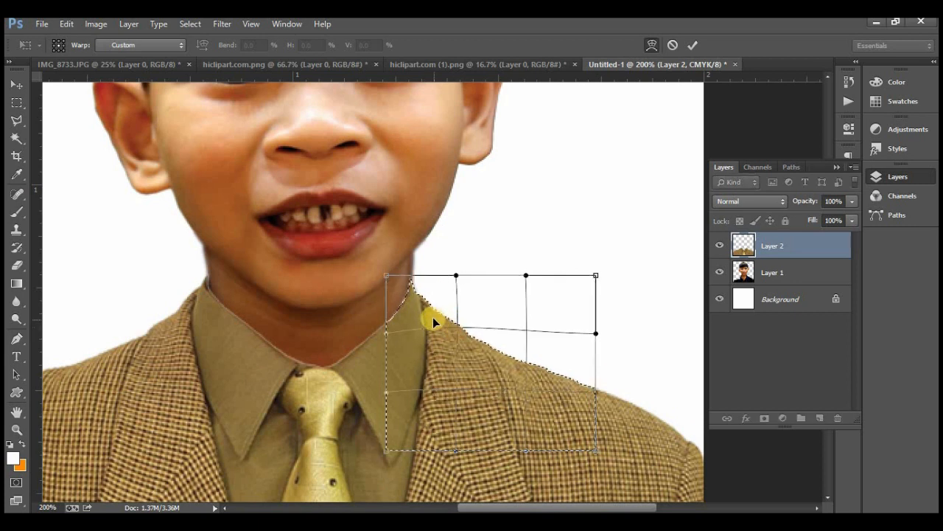
drag(433, 253, 442, 252)
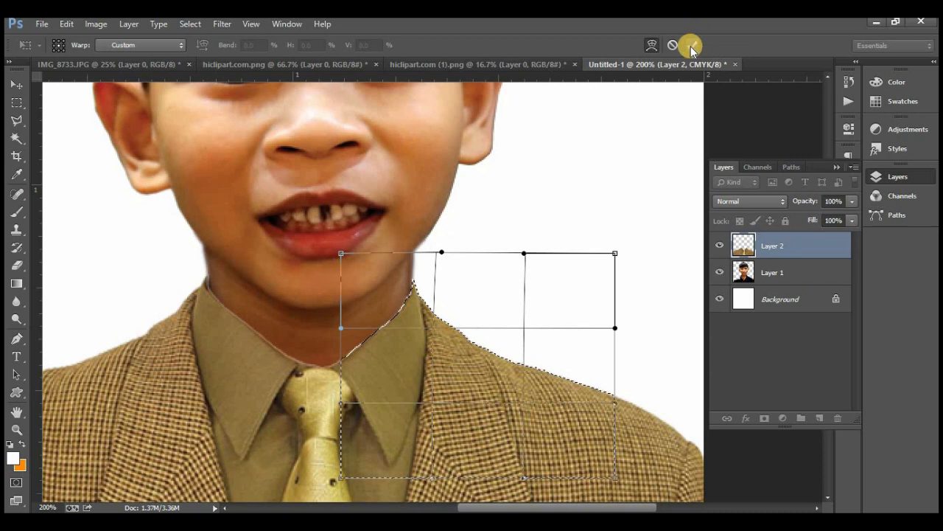
click(693, 46)
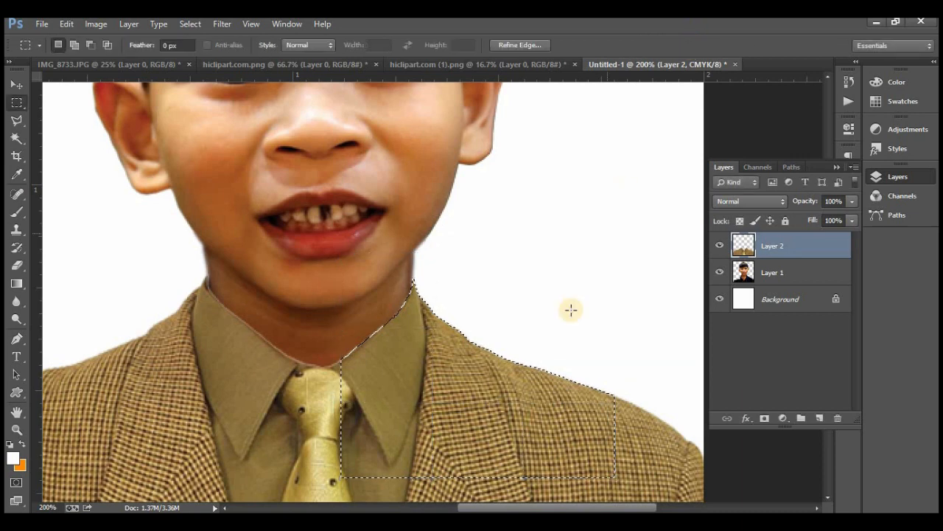
click(472, 406)
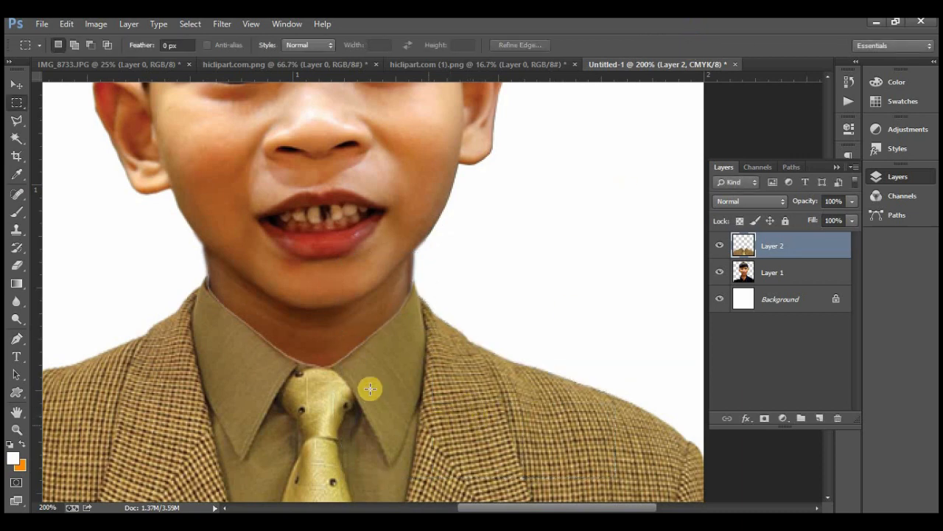
Reduce the saturation of the boy's portrait on Layer 1 to -34 with Hue/Saturation
key(ctrl+minus)
key(ctrl+minus)
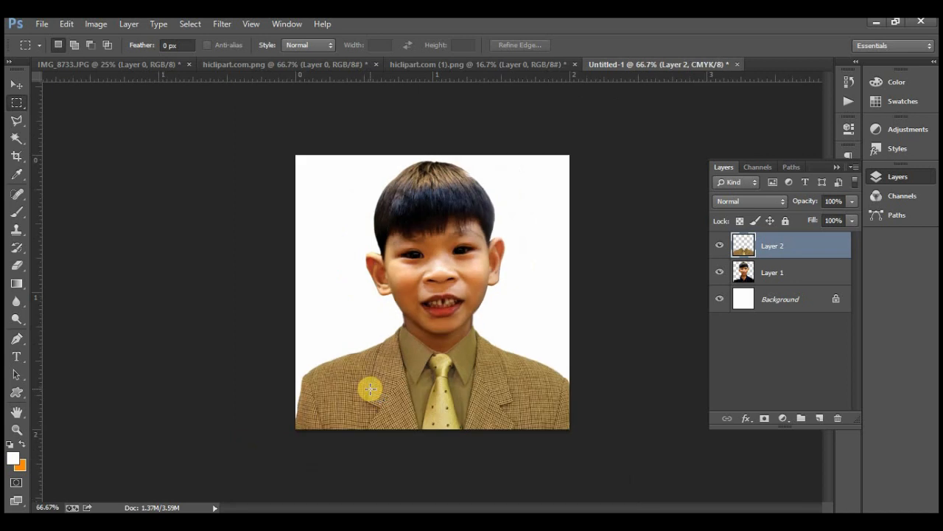
click(17, 84)
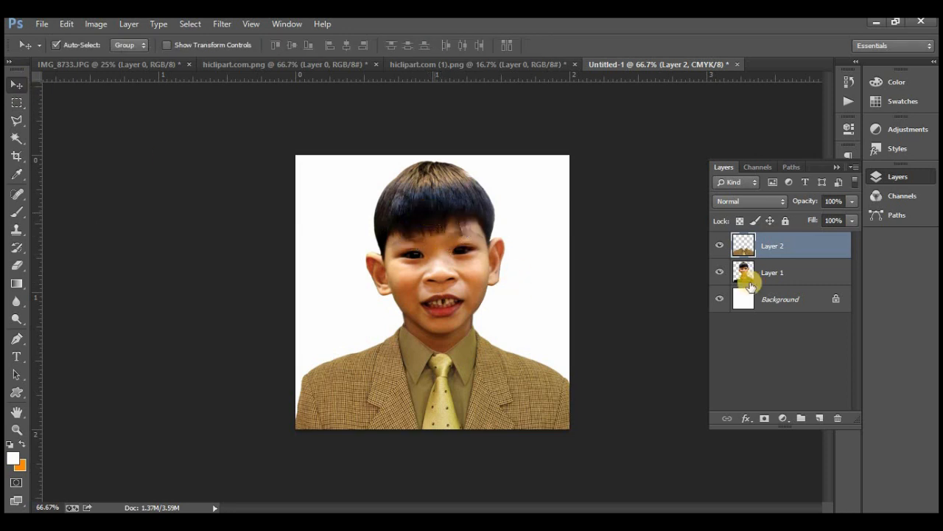
click(781, 277)
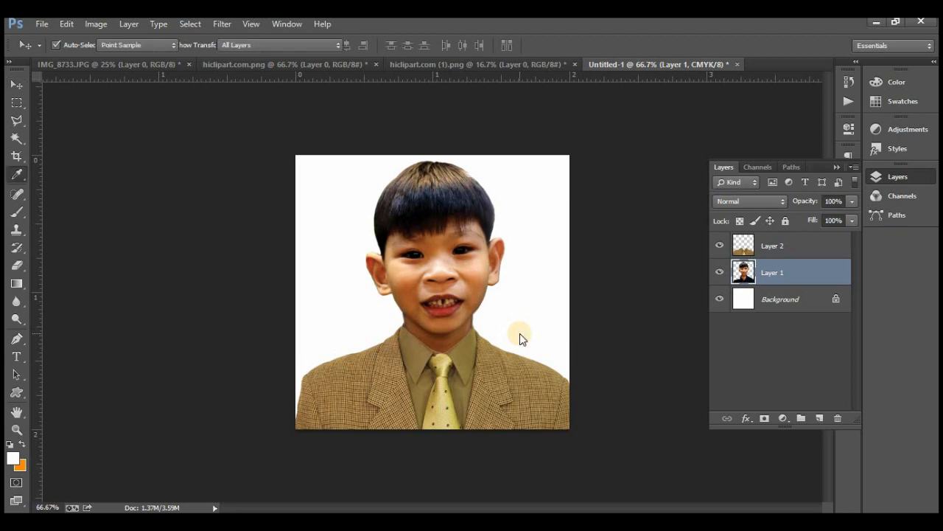
key(ctrl+u)
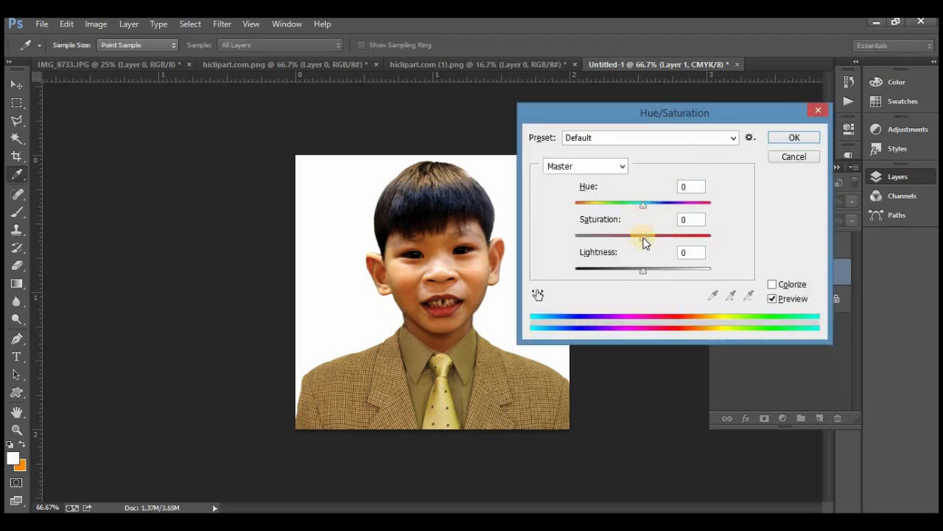
drag(642, 237, 621, 243)
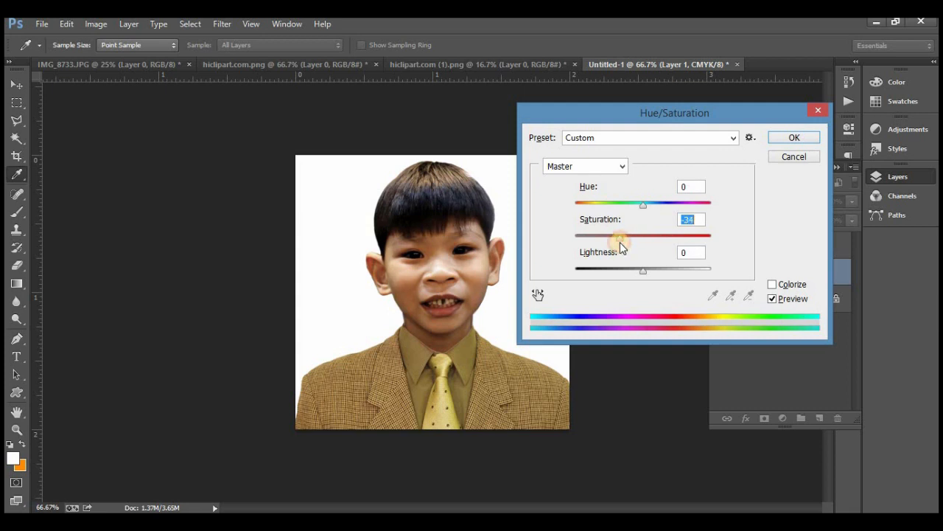
click(792, 139)
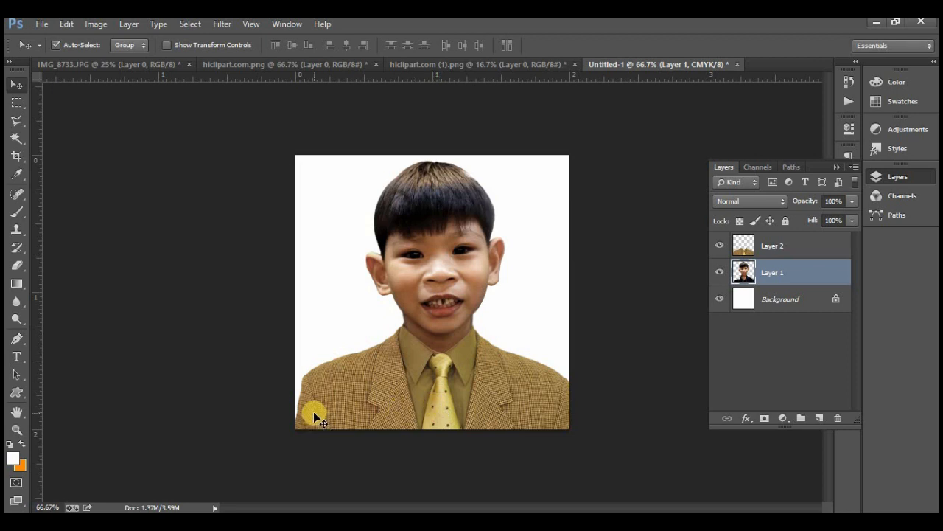
key(ctrl+minus)
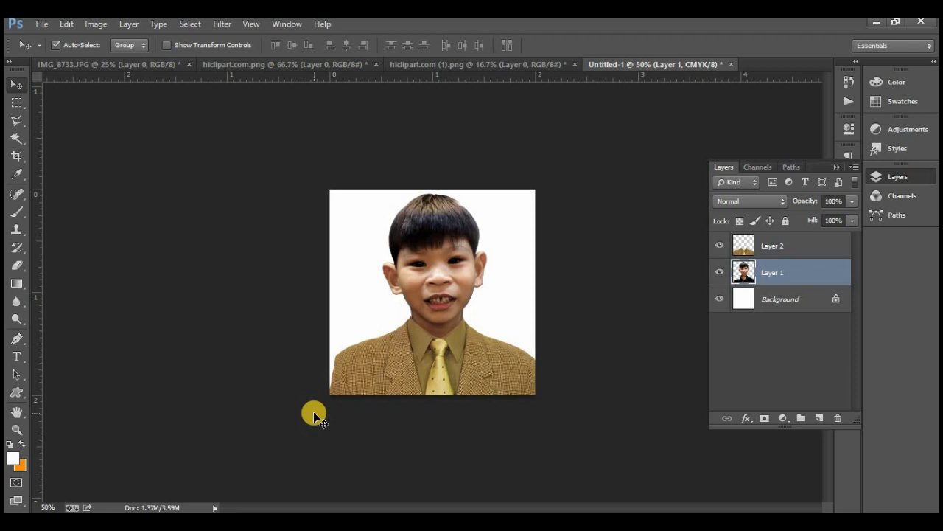
click(458, 68)
key(m)
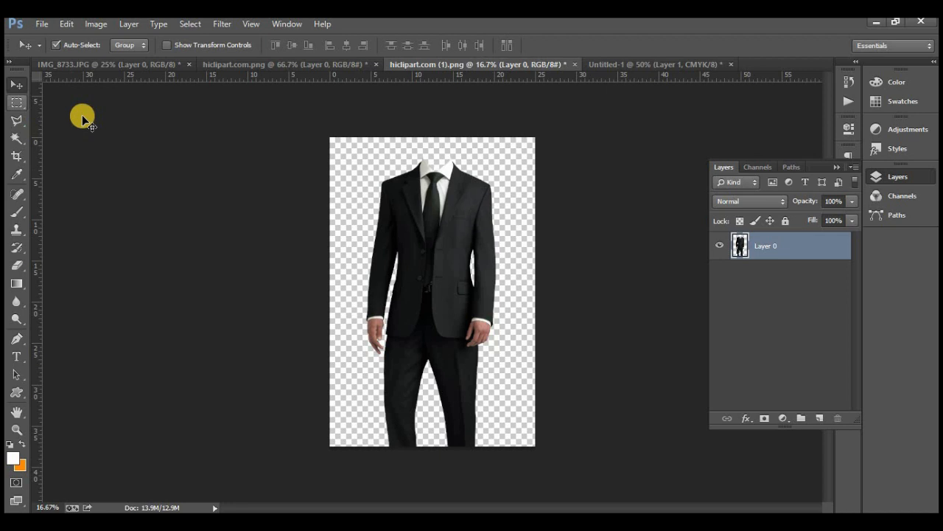
click(613, 64)
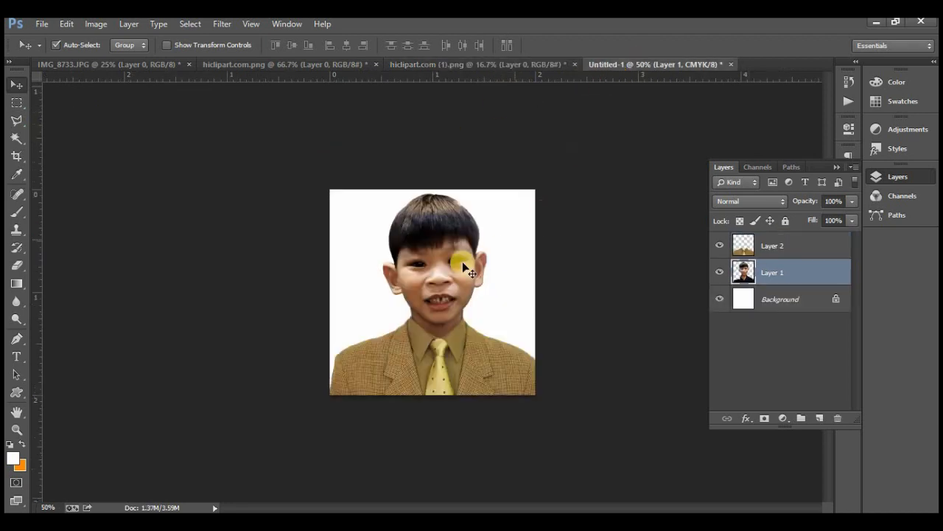
Copy the boy's portrait from Layer 1 of the Untitled-1 document and paste it into hiclipart.com (1).png
click(17, 102)
drag(339, 191, 535, 386)
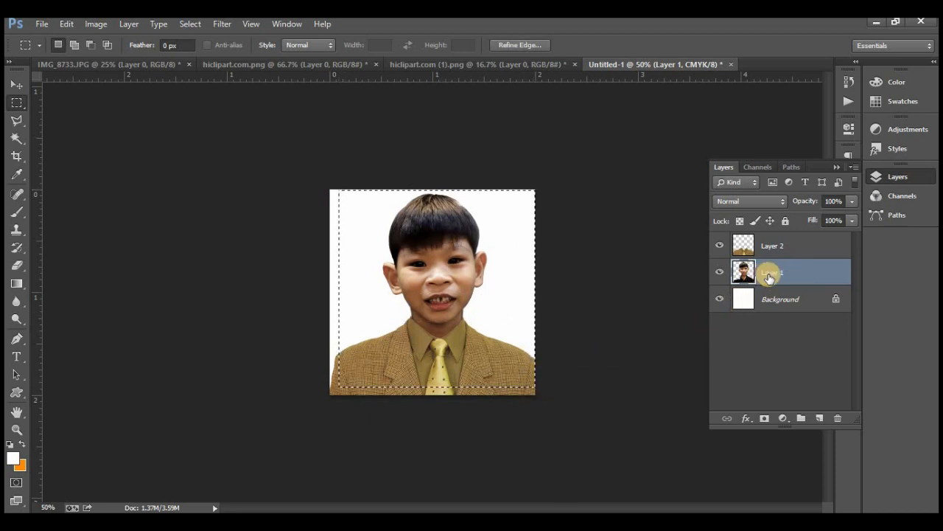
click(65, 25)
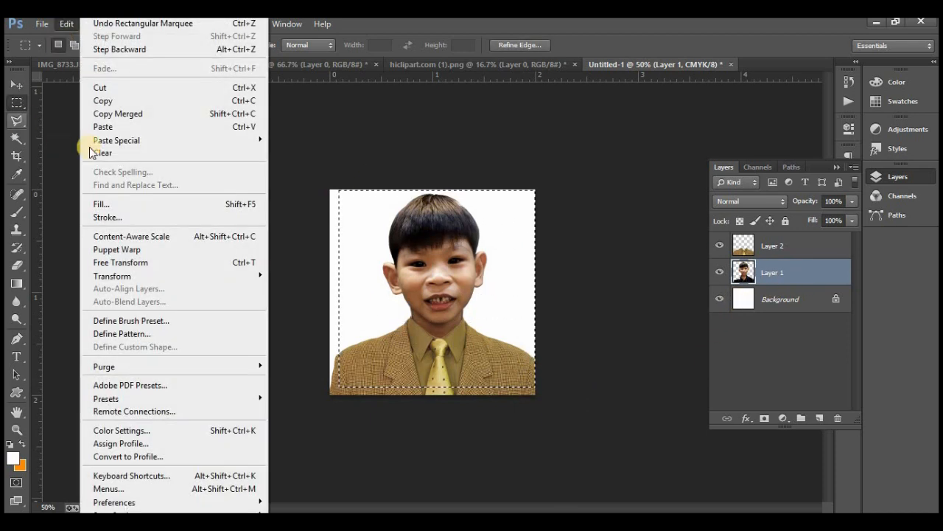
click(110, 98)
click(417, 65)
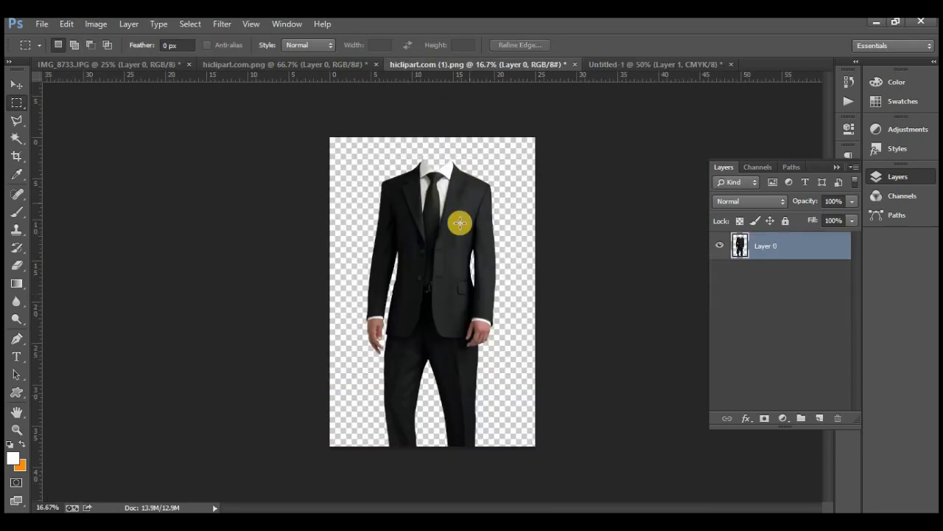
click(68, 23)
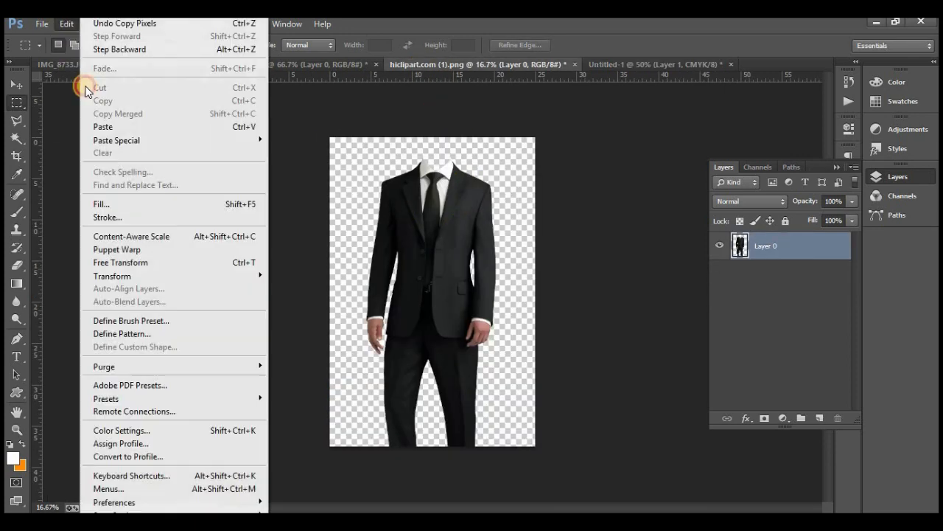
click(103, 127)
Lower the black suit, place the boy's portrait layer beneath Layer 0, and position the head above the suit's collar
click(17, 83)
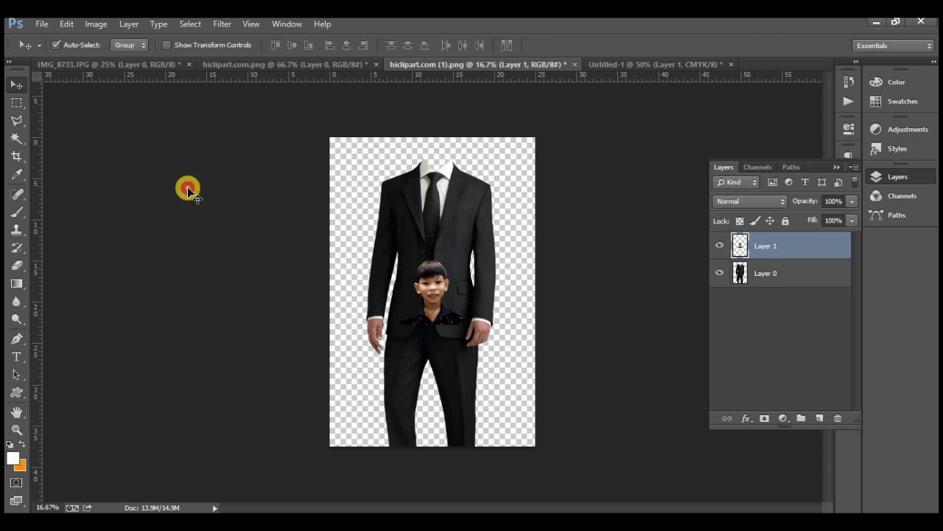
drag(447, 221, 440, 197)
drag(779, 248, 789, 285)
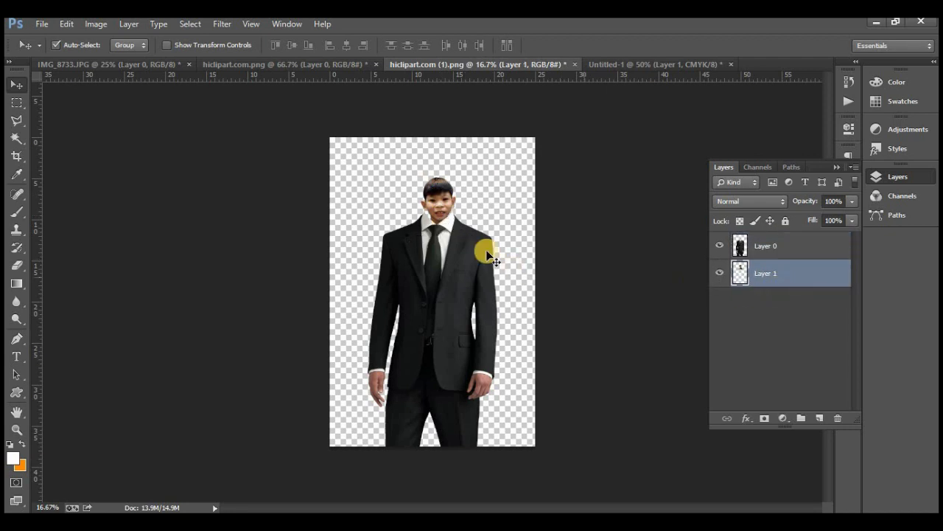
drag(443, 204, 442, 194)
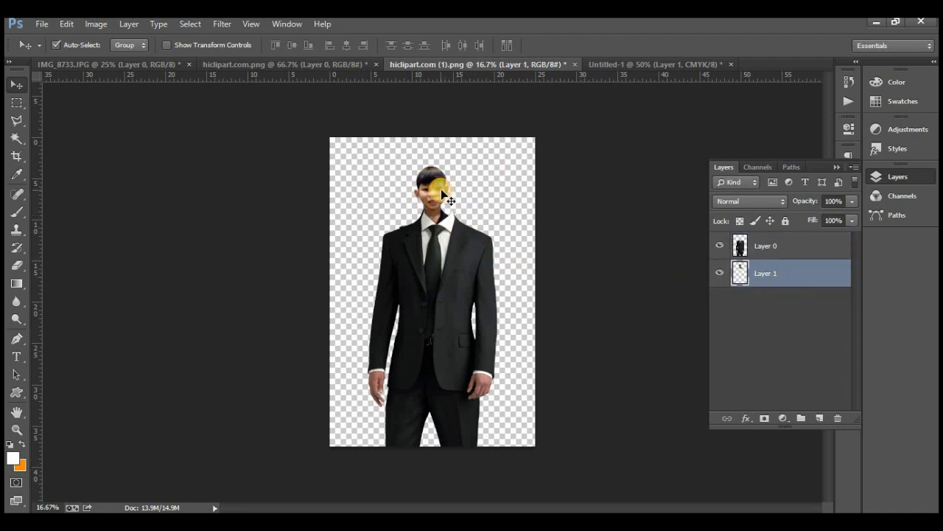
Enlarge the boy's portrait on Layer 1 to about 169% with Free Transform and shift it to line up with the suit's collar
key(ctrl+t)
drag(468, 230, 491, 246)
drag(447, 189, 445, 190)
drag(482, 245, 498, 269)
drag(459, 188, 444, 180)
key(Right)
key(Right)
key(Right)
key(Right)
key(Right)
key(Right)
key(Right)
key(Right)
key(Right)
key(Right)
key(Right)
key(Right)
key(Right)
key(Right)
key(Right)
key(Right)
key(Right)
key(Right)
key(Right)
key(Right)
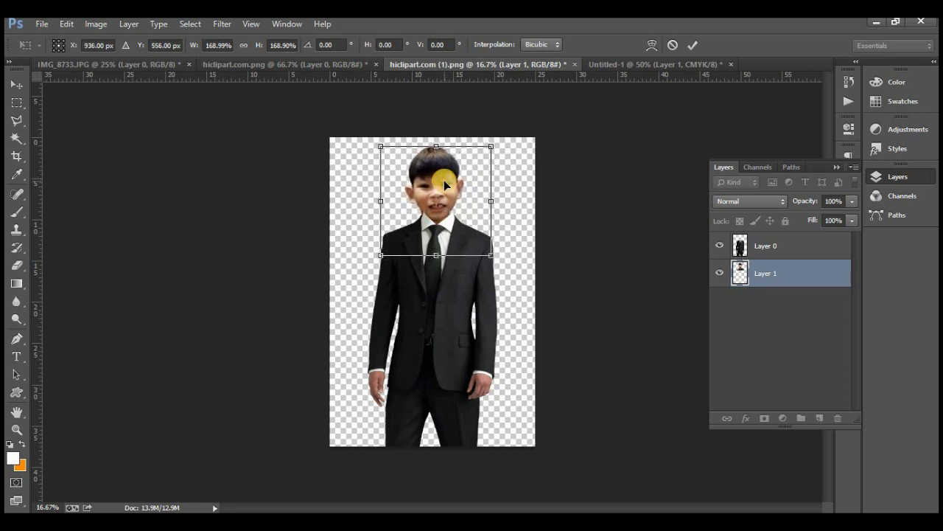
key(Up)
key(Up)
key(Up)
key(Up)
key(Up)
key(Up)
key(Up)
key(Up)
key(Up)
key(Up)
key(Up)
key(Up)
key(Up)
key(Up)
key(Up)
key(Up)
key(Up)
key(Up)
key(Up)
key(Up)
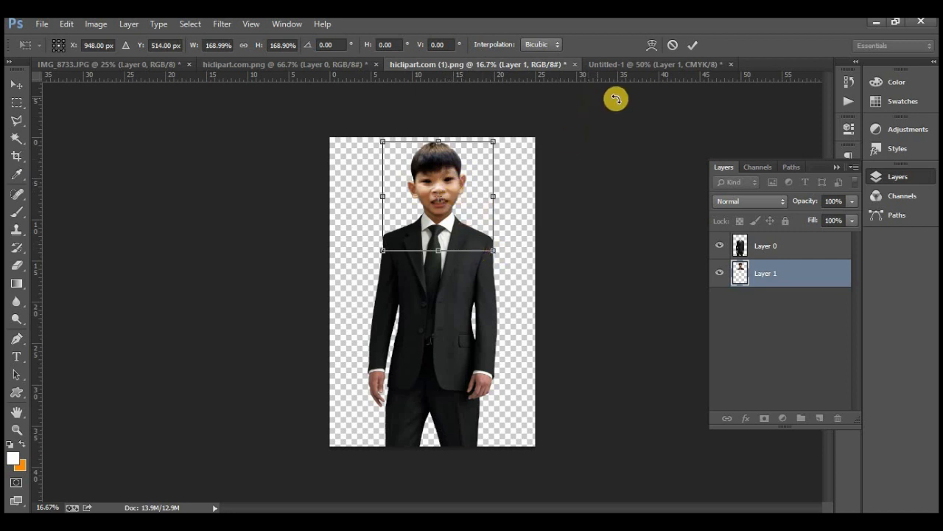
Reduce the portrait's scale to about 162%, nudge it over the collar, and apply the transform
drag(493, 140, 488, 149)
key(Right)
key(Right)
key(Right)
key(Right)
key(Right)
key(Right)
key(Right)
key(Right)
key(Right)
key(Right)
key(Right)
key(Right)
key(Right)
key(Right)
key(Right)
key(Right)
key(Right)
key(Right)
key(Right)
key(Right)
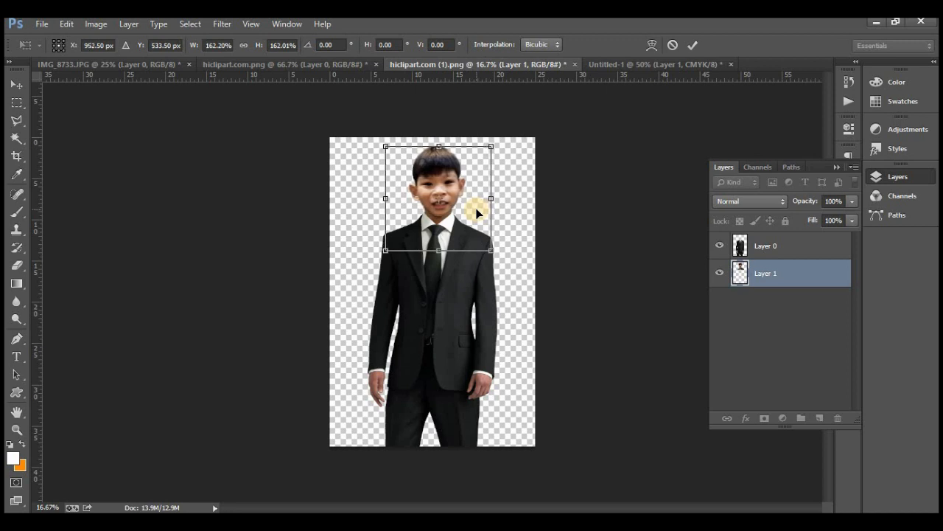
click(693, 45)
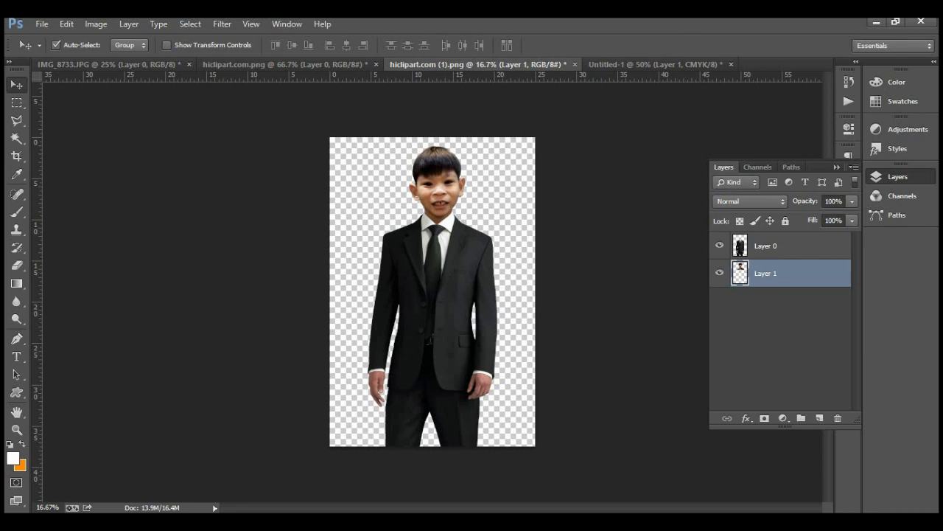
Fine-tune the position of the boy's portrait on Layer 1 so the neck sits centred inside the white shirt collar
key(ctrl+plus)
key(ctrl+plus)
drag(480, 253, 472, 317)
drag(444, 173, 440, 171)
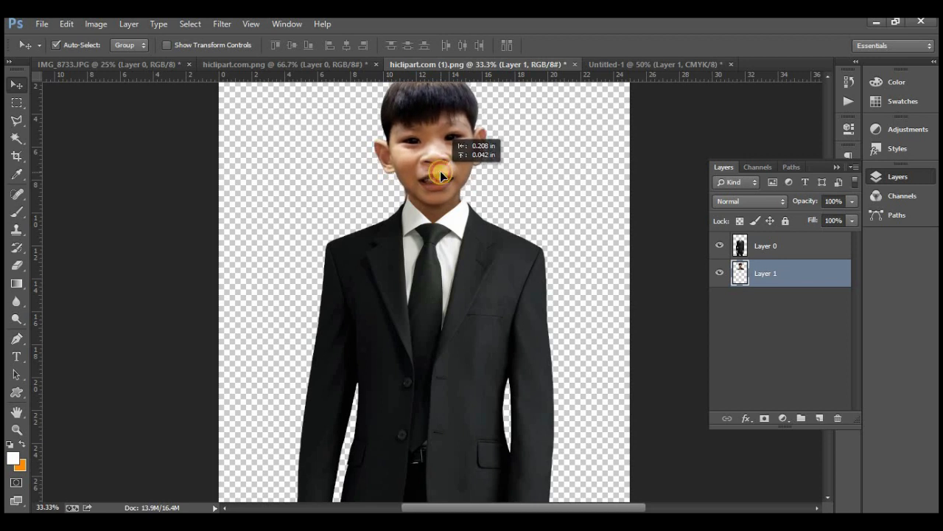
key(Right)
key(Right)
key(Right)
key(Right)
key(Right)
key(Right)
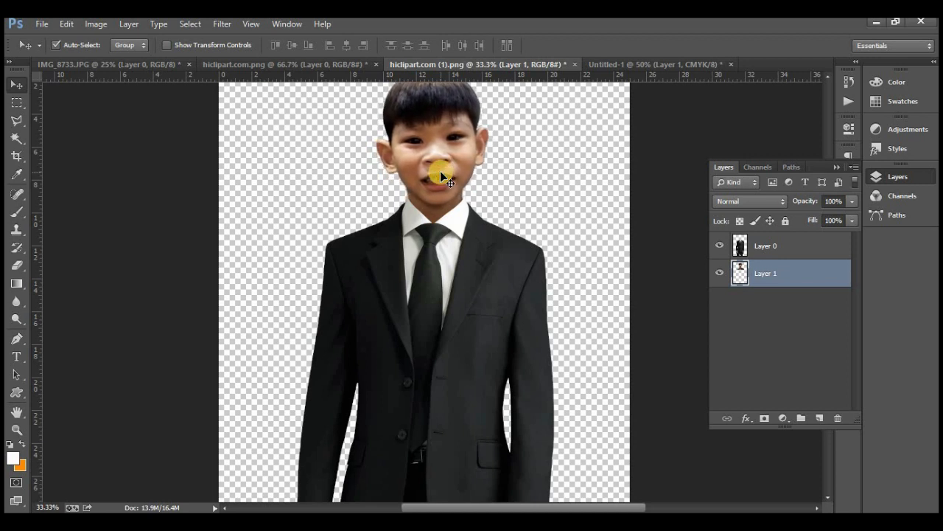
key(Left)
key(Left)
key(Left)
key(Left)
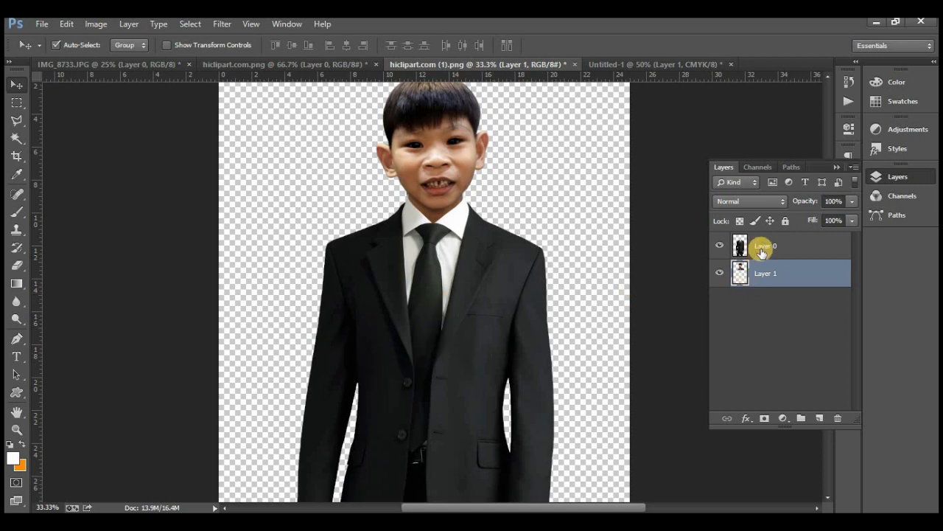
Flip the black suit on Layer 0 horizontally and apply the transform
click(495, 338)
right_click(435, 310)
click(451, 322)
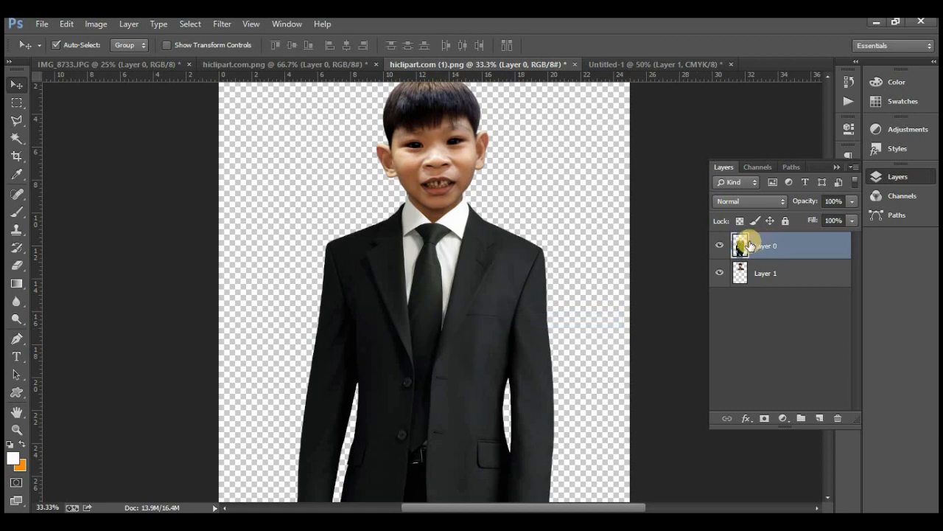
key(ctrl+t)
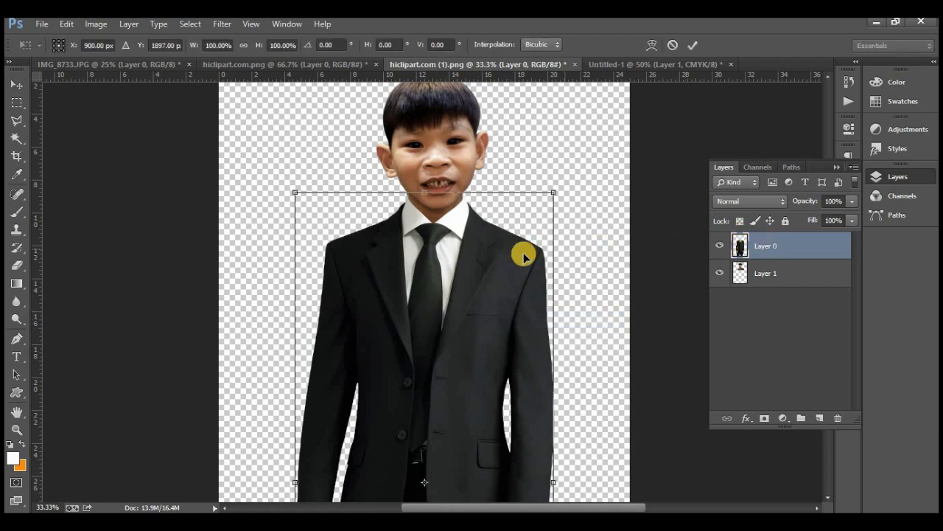
right_click(477, 275)
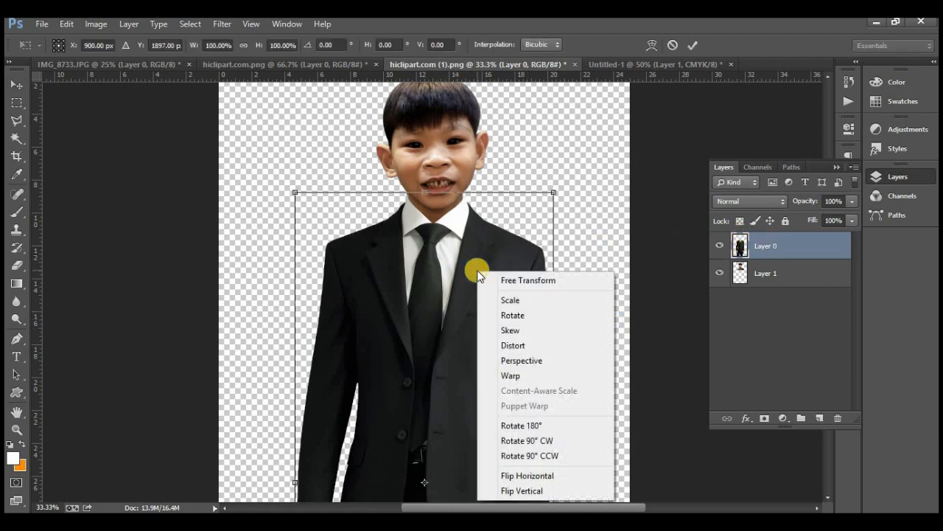
click(535, 476)
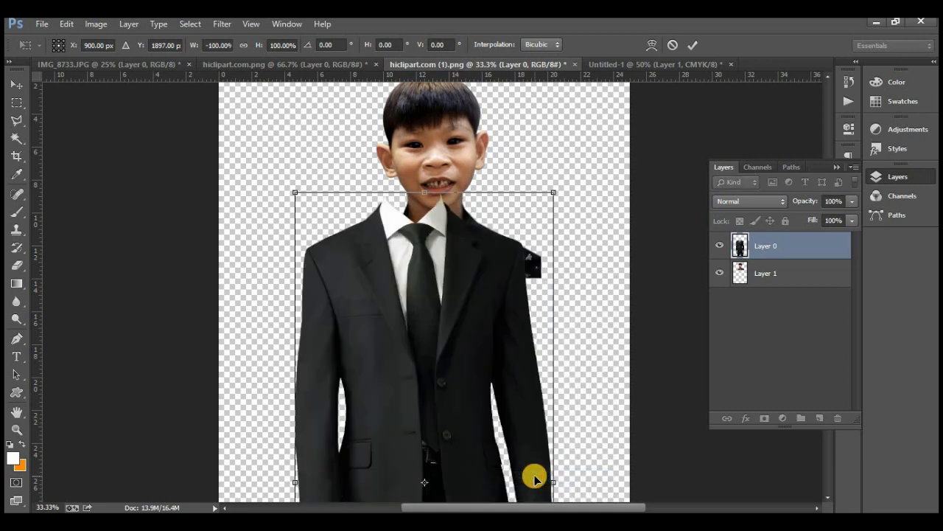
click(697, 45)
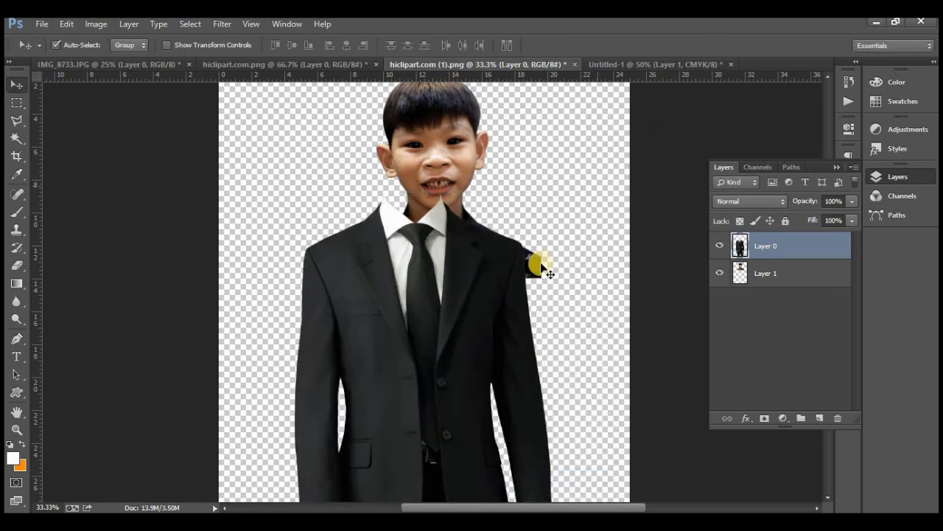
Move the flipped suit on Layer 0 under the boy's head, aligning its collar and shoulders to cover his own shirt
drag(450, 304, 476, 312)
key(Left)
key(Left)
key(Left)
key(Left)
key(Left)
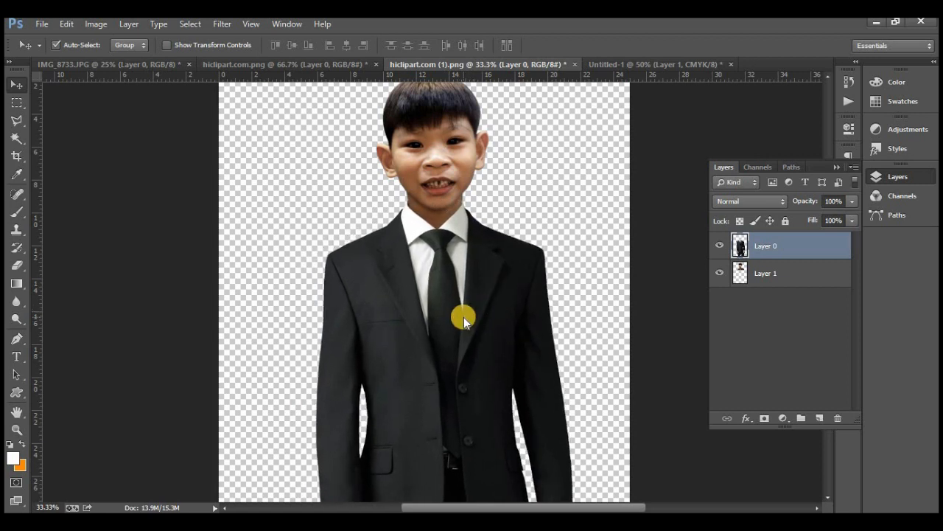
key(Down)
key(Down)
key(Down)
key(Down)
key(Right)
key(Right)
key(Up)
key(Up)
key(Up)
key(Up)
key(Up)
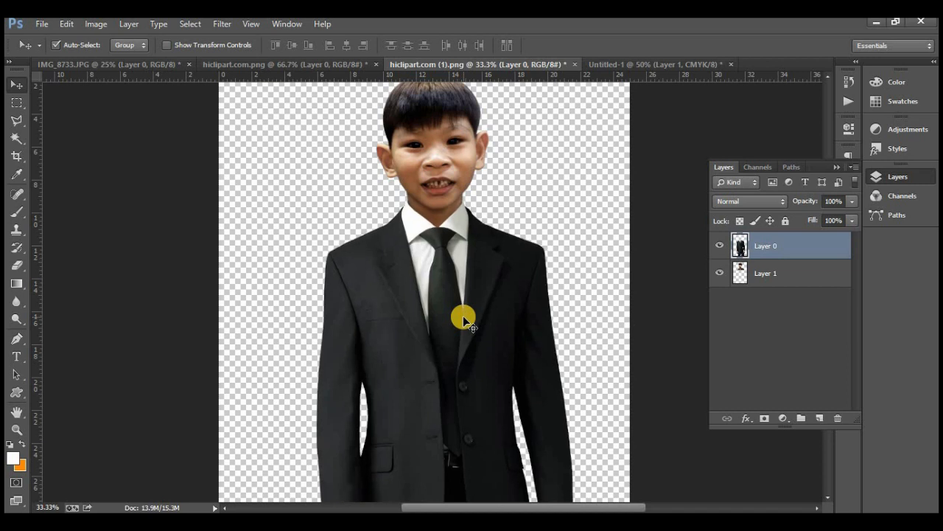
Adjust the boy's portrait on Layer 1 with Hue/Saturation, setting hue to -9 and saturation to -19
key(ctrl+minus)
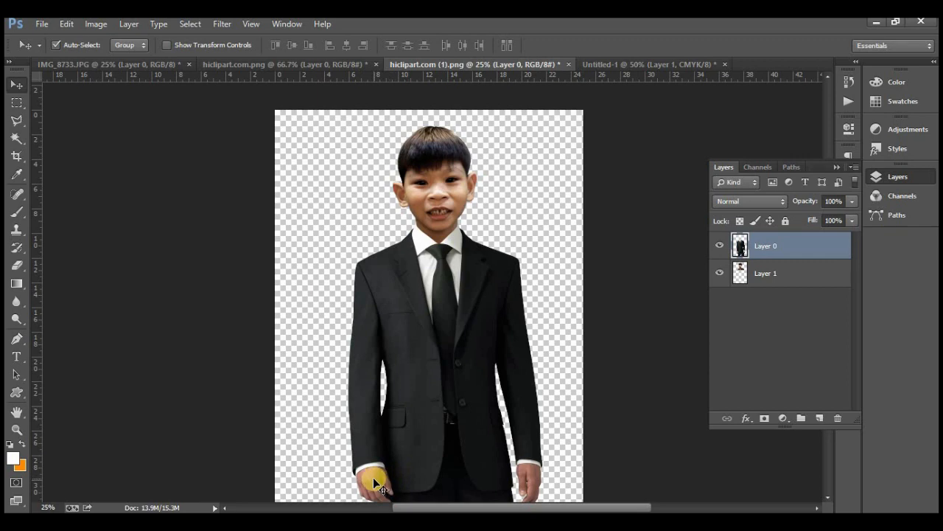
right_click(434, 175)
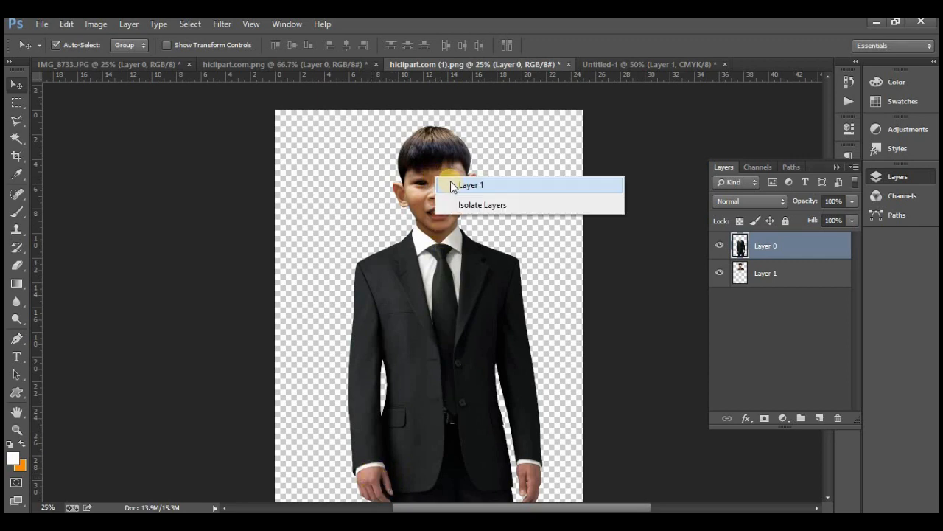
click(450, 181)
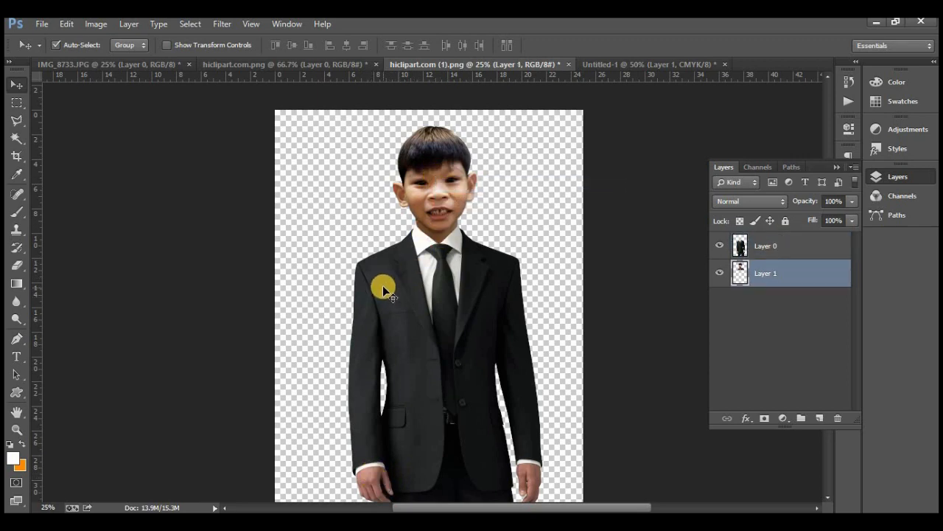
key(ctrl+u)
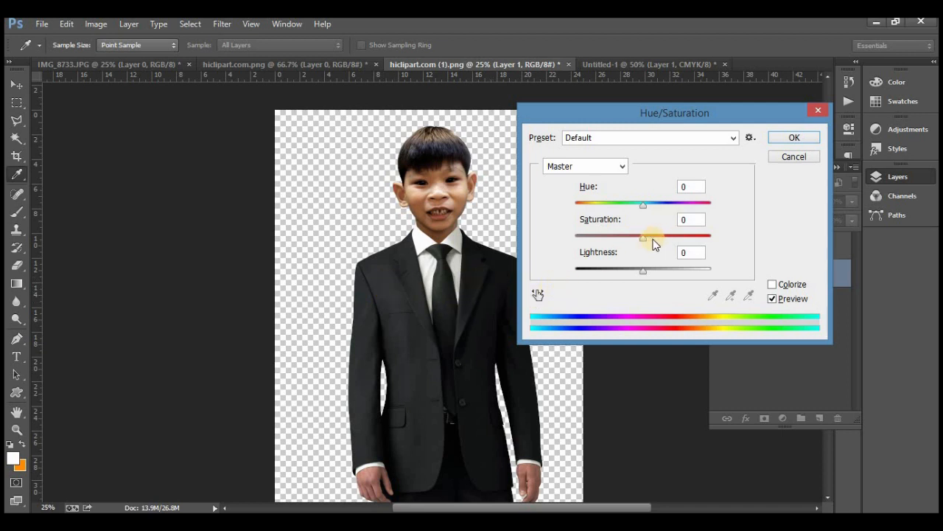
drag(642, 238, 638, 210)
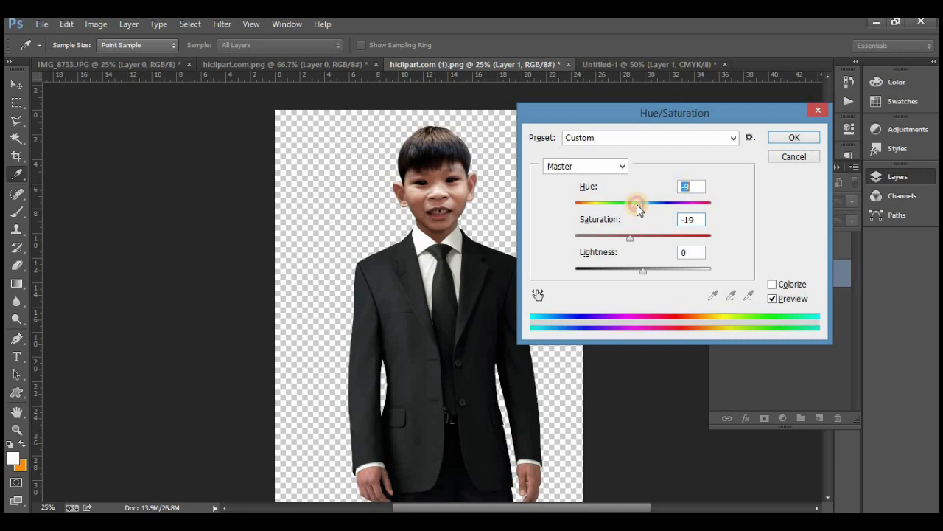
click(794, 141)
key(v)
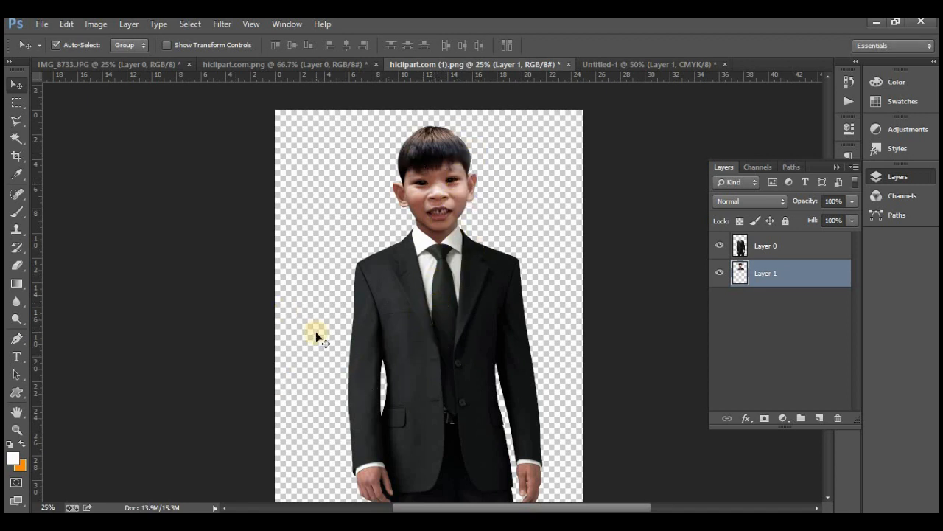
key(ctrl+minus)
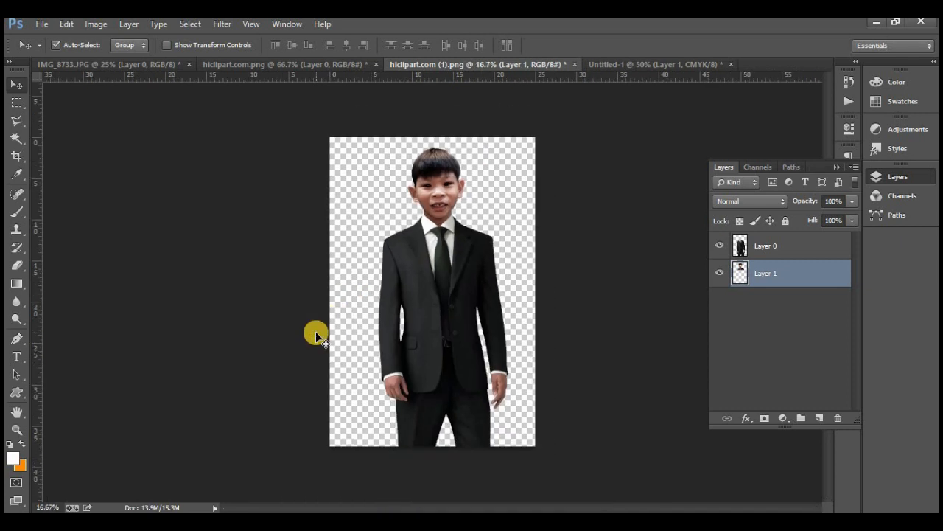